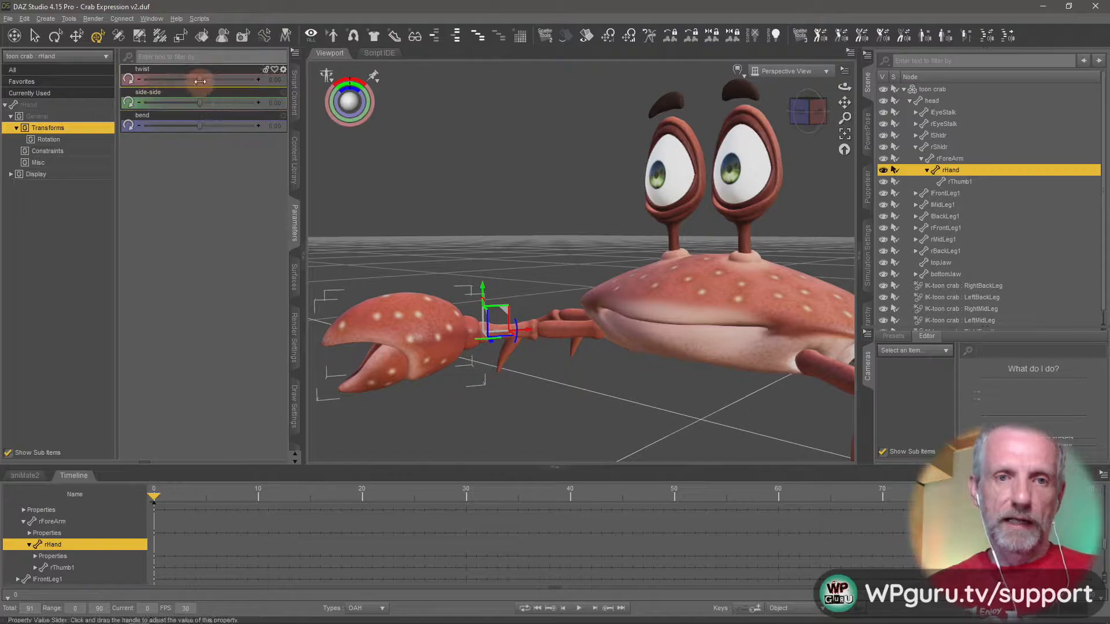
Try bending the crab's right hand to about -25 and undo the change.
key("ctrl+z")
left_click_drag(199, 127, 169, 132)
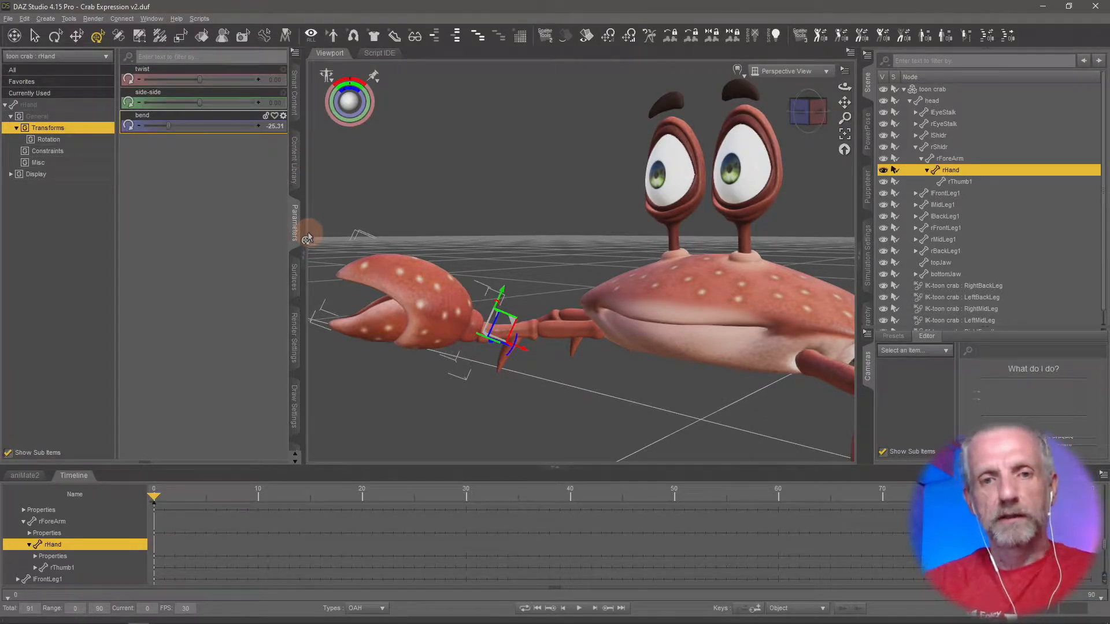
key("ctrl+z")
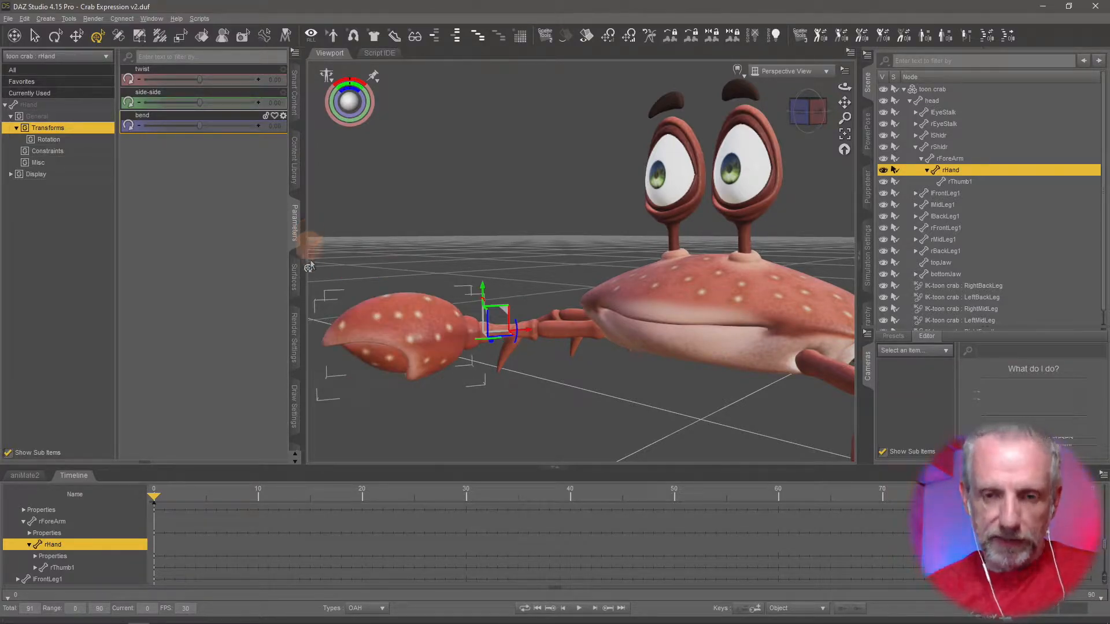
Select the whole toon crab figure and show its Body Posing properties.
mouse_move(554, 331)
middle_mouse_down()
mouse_move(570, 368)
mouse_move(555, 310)
mouse_move(551, 339)
middle_mouse_up()
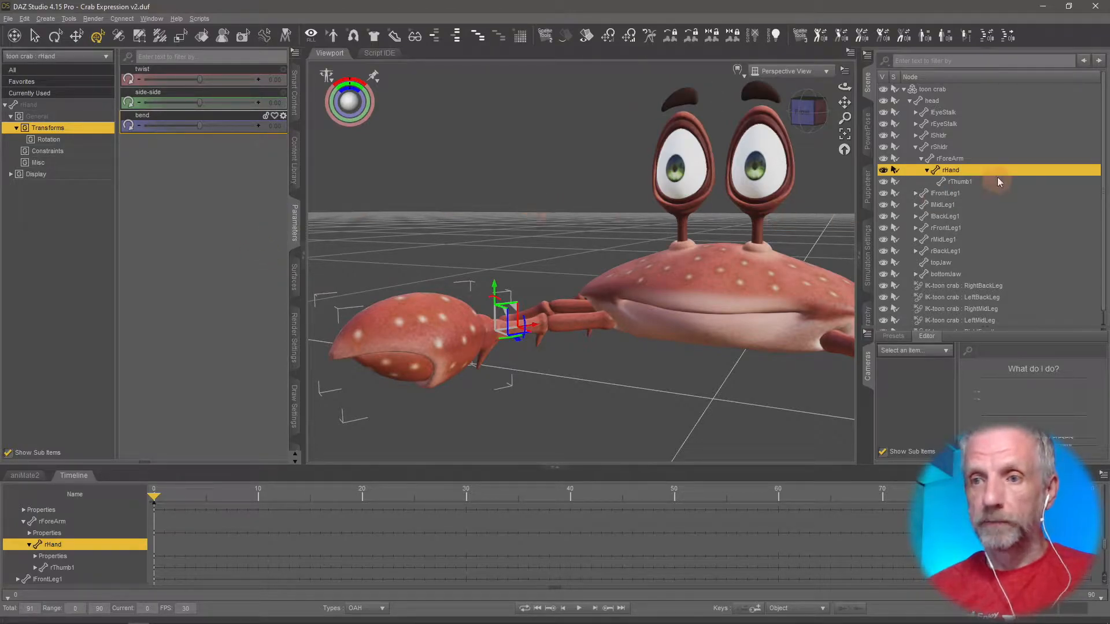
left_click(955, 88)
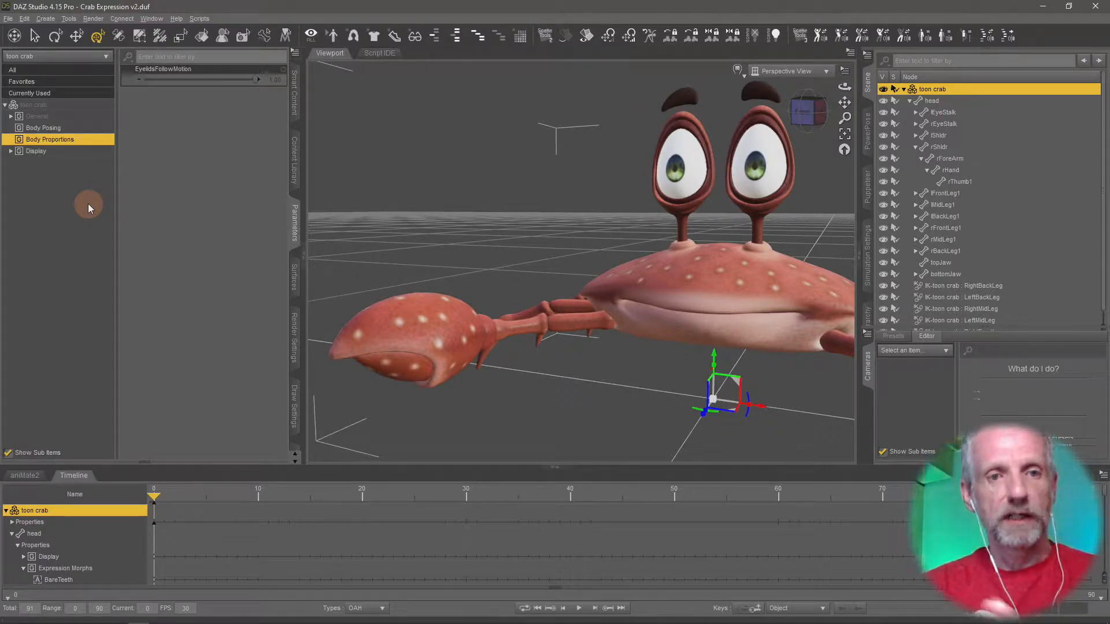
left_click(74, 128)
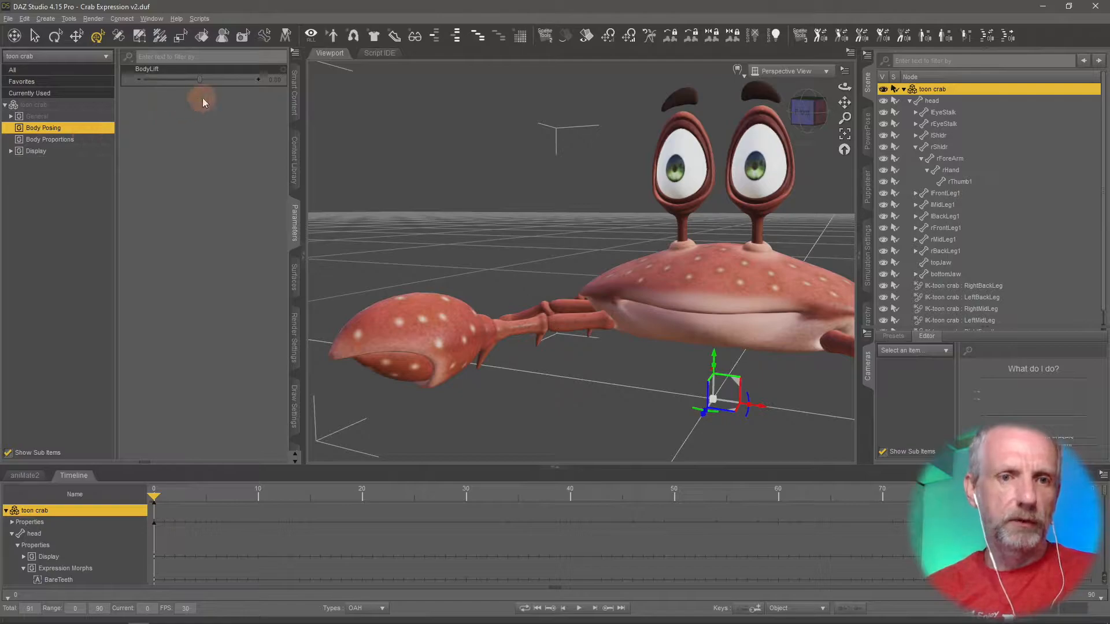
left_click(95, 140)
left_click(84, 130)
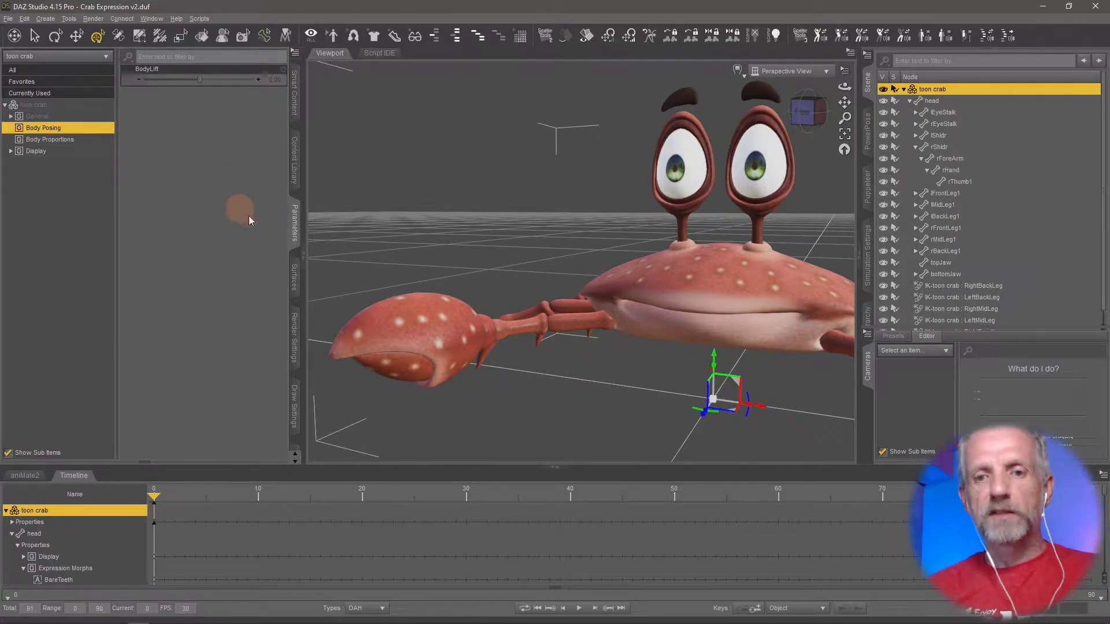
Turn on Edit Mode for the toon crab's parameters.
middle_click_drag(483, 281, 483, 282)
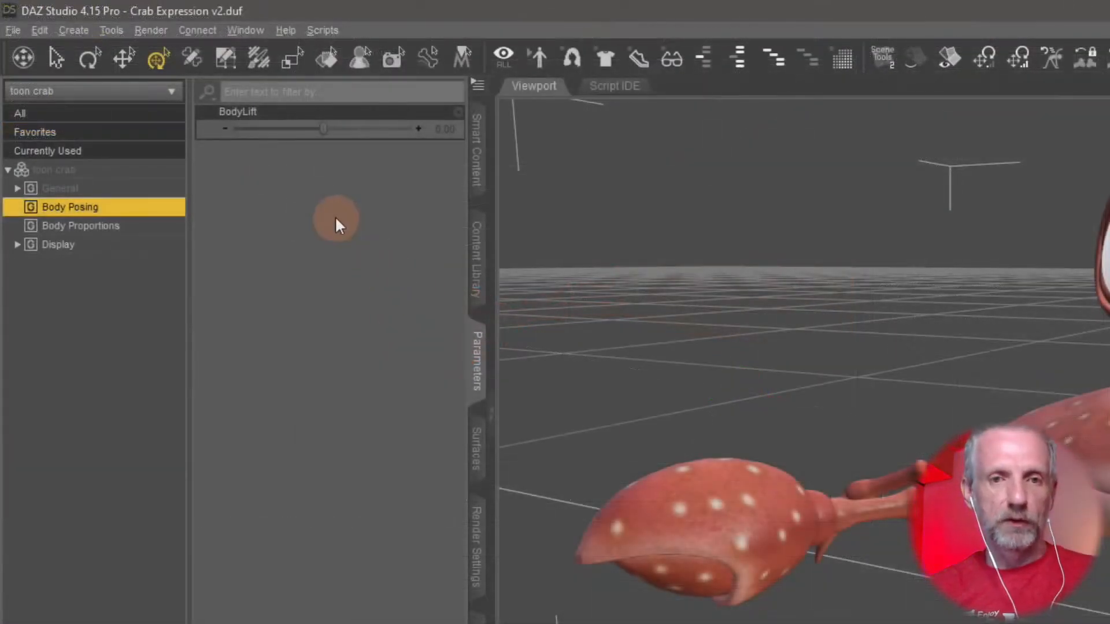
right_click(212, 136)
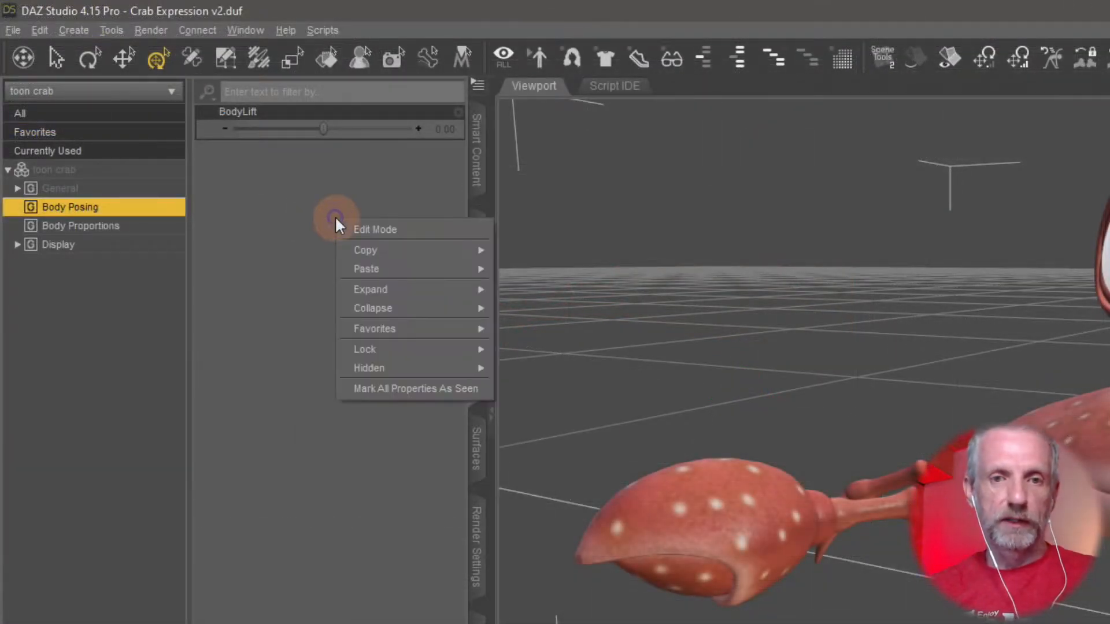
left_click(426, 228)
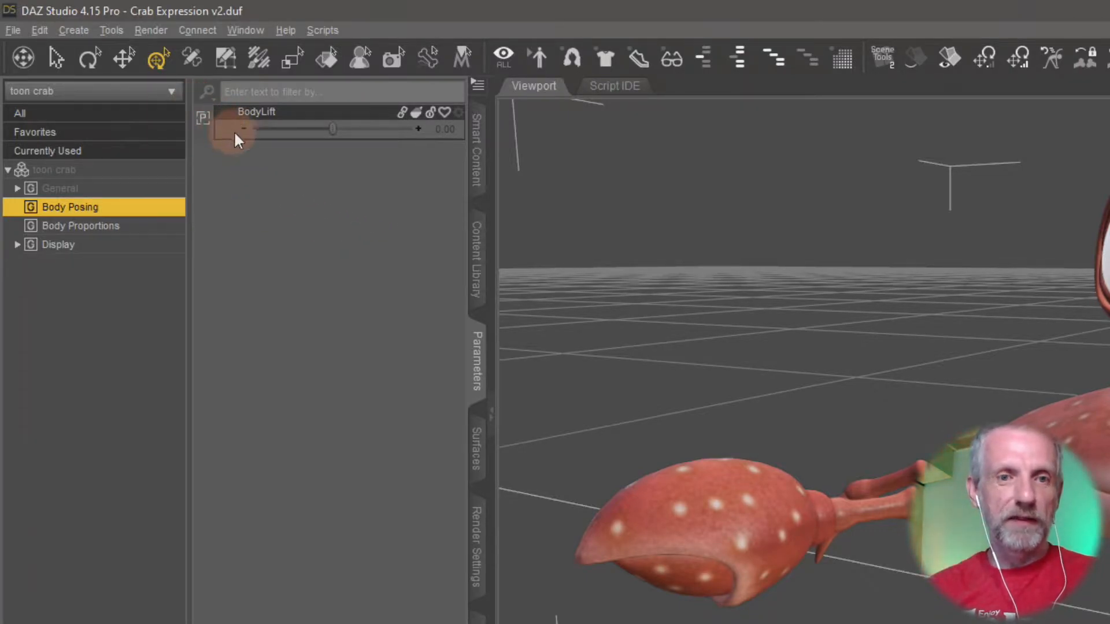
Start a new Float property in the Body Posing group with the name and label "Open Right Claw".
right_click(305, 174)
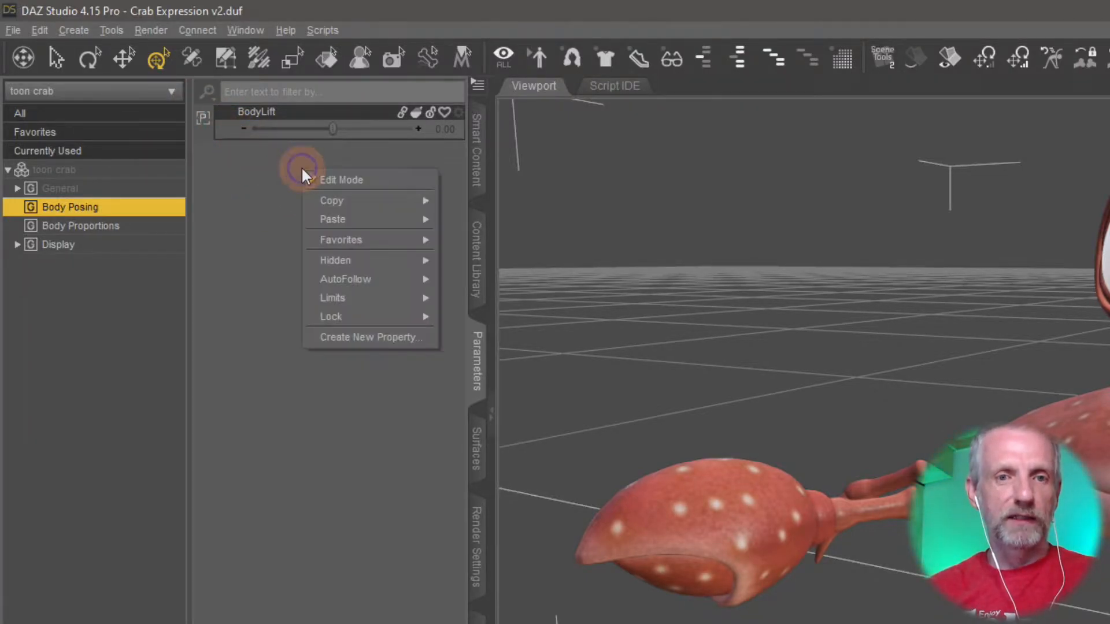
left_click(401, 335)
left_click_drag(921, 179, 551, 42)
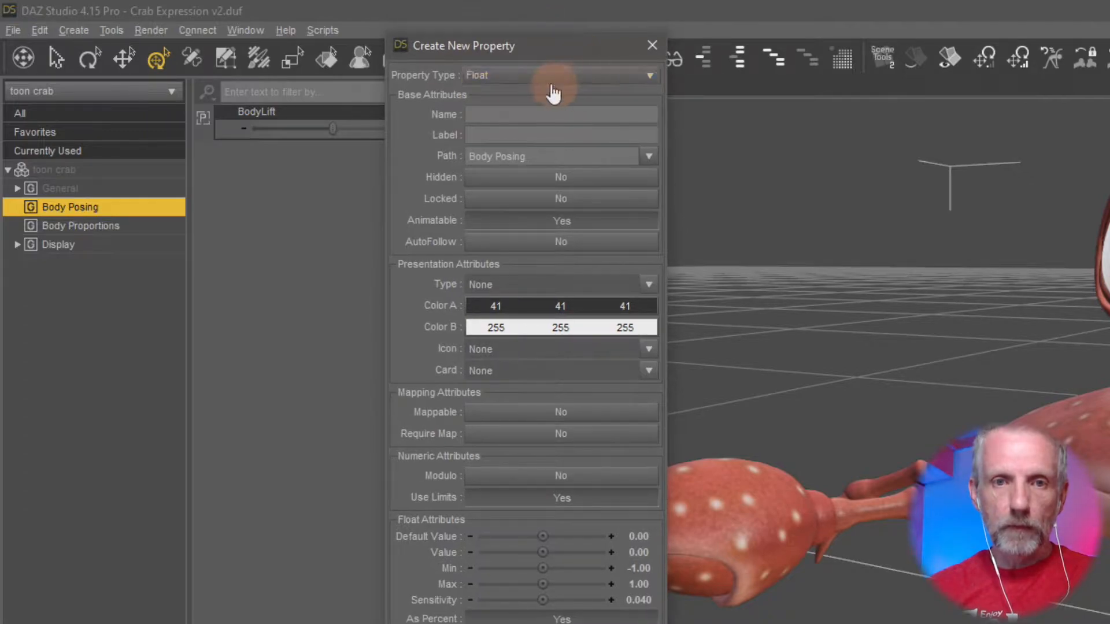
left_click(592, 113)
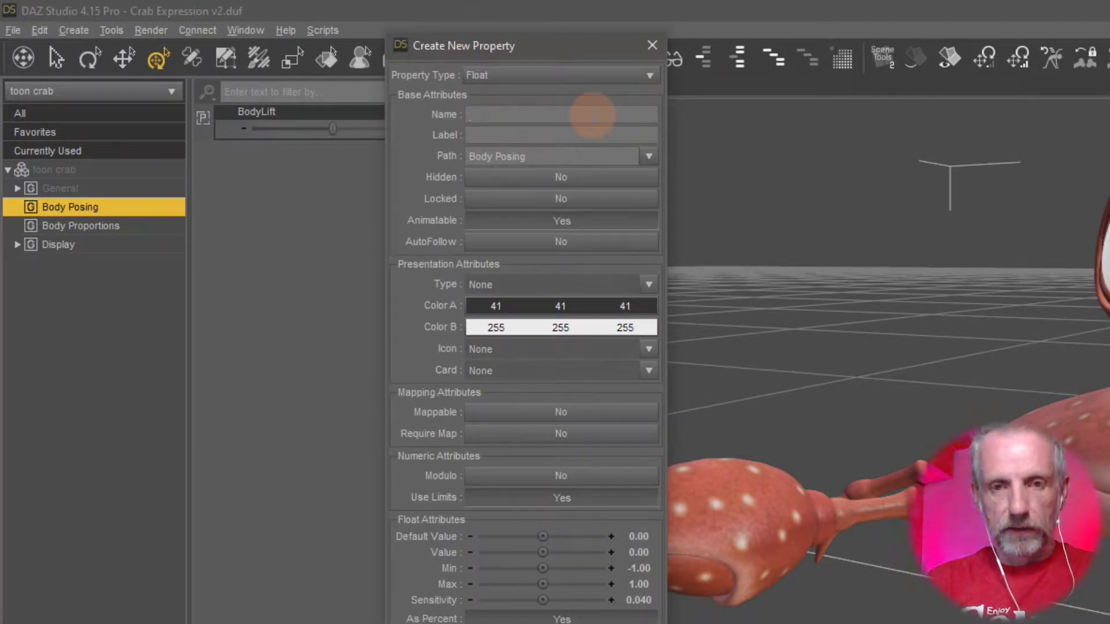
type("Right")
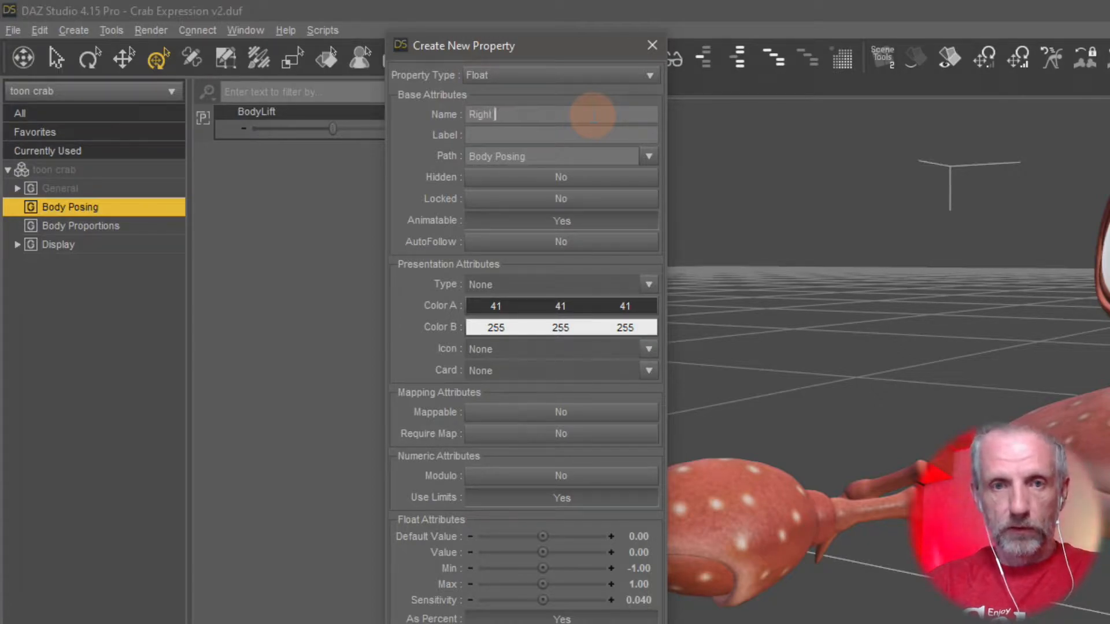
key("BackSpace")
key("BackSpace")
key("BackSpace")
key("BackSpace")
key("BackSpace")
key("BackSpace")
type("Open Right C")
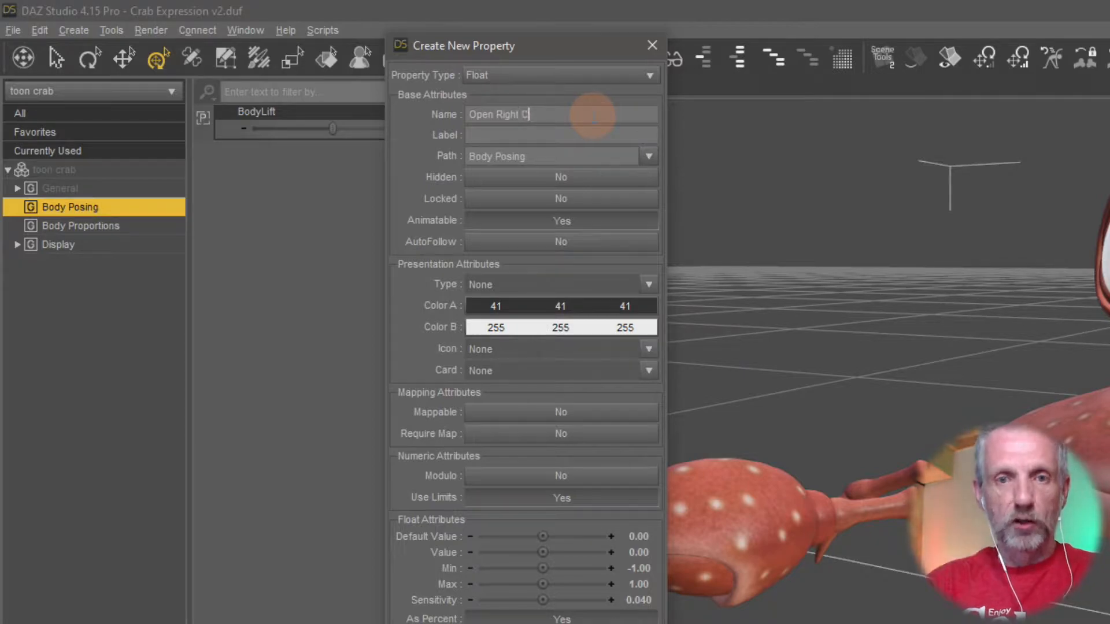
type("law")
key("Tab")
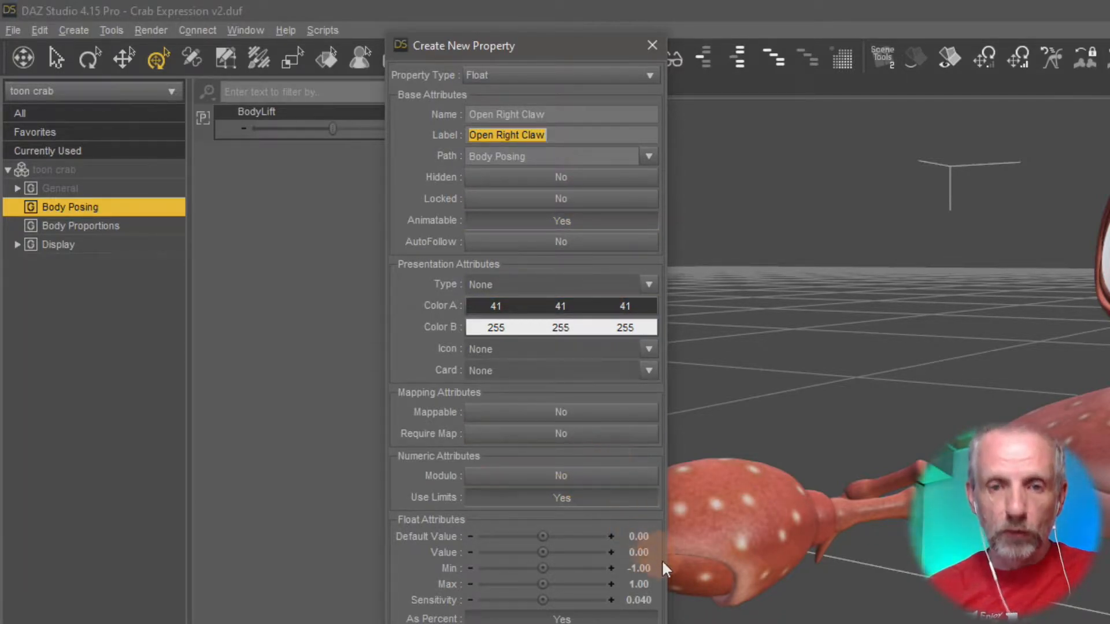
Set the Open Right Claw property's minimum to 0 and create it.
left_click(638, 569)
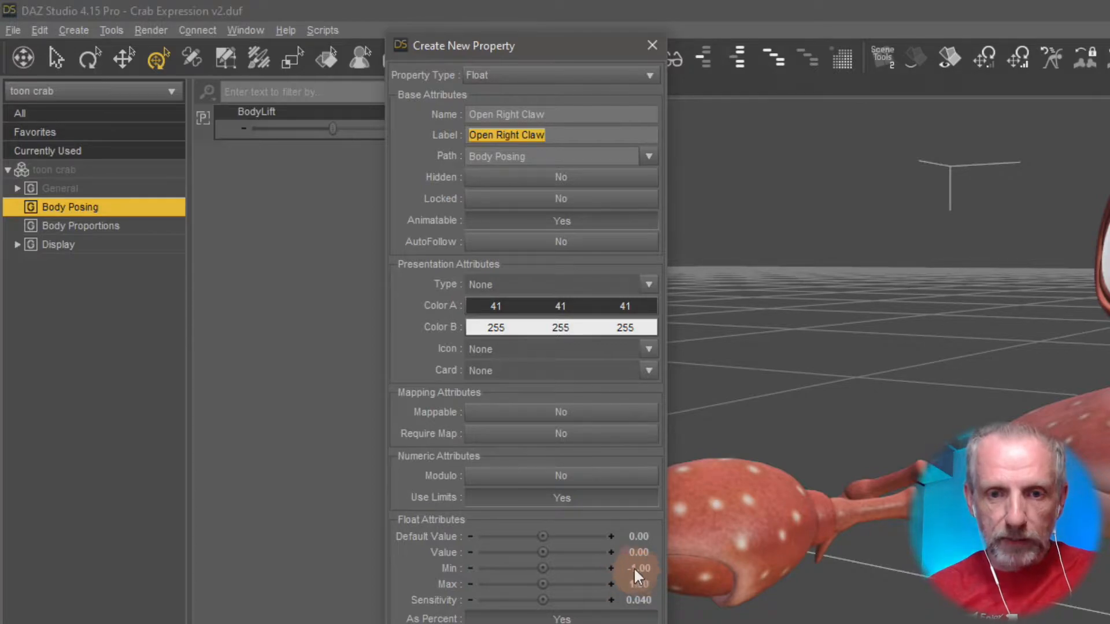
left_click(638, 565)
type("0")
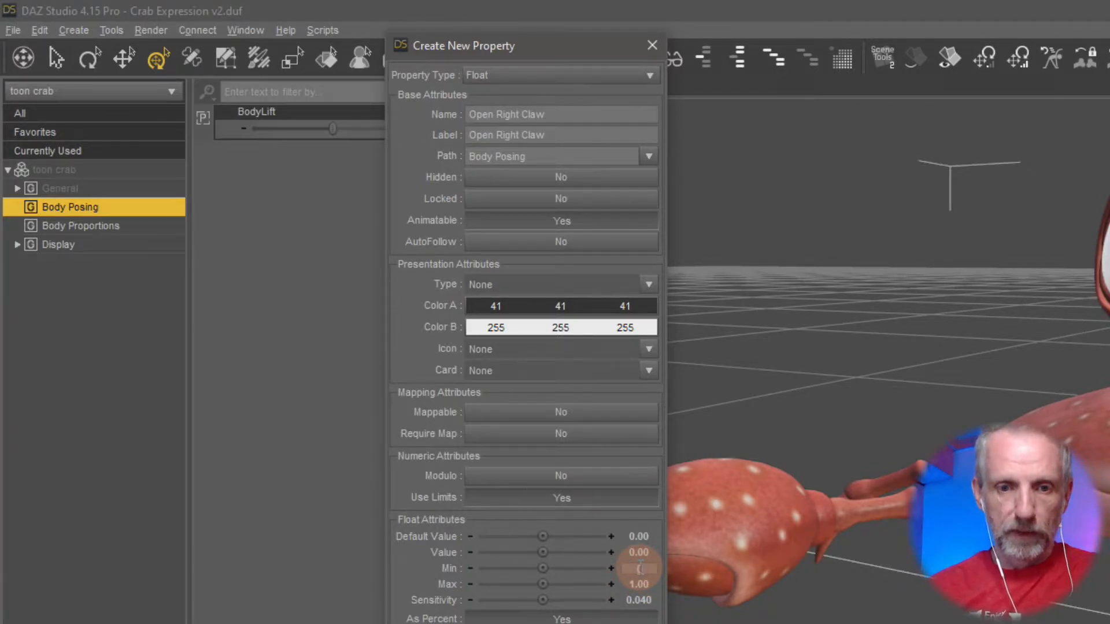
key("Return")
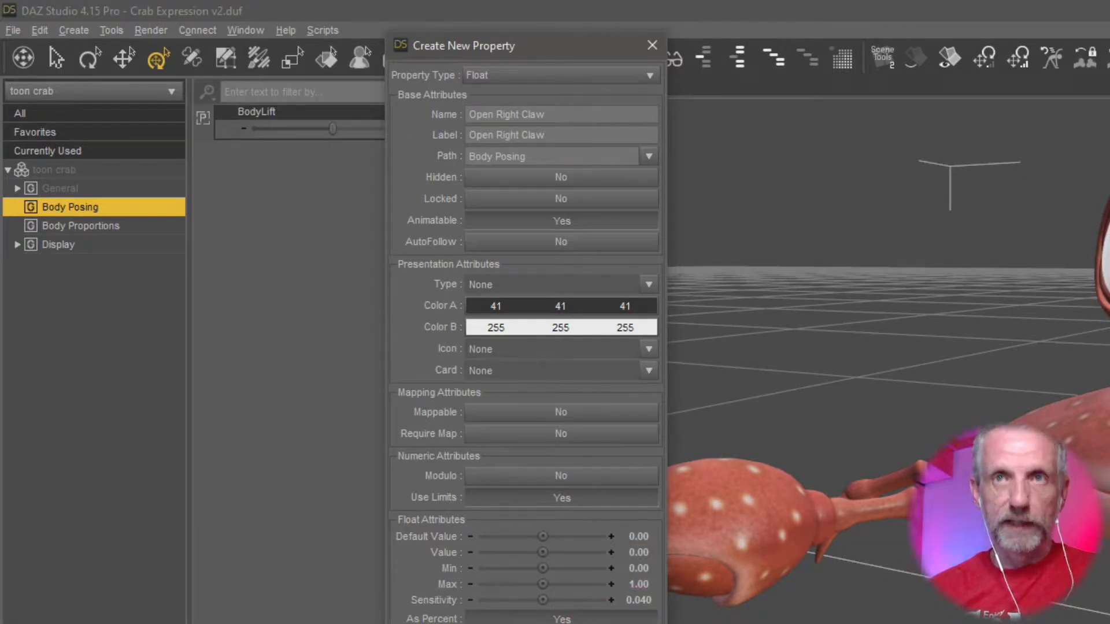
key("Return")
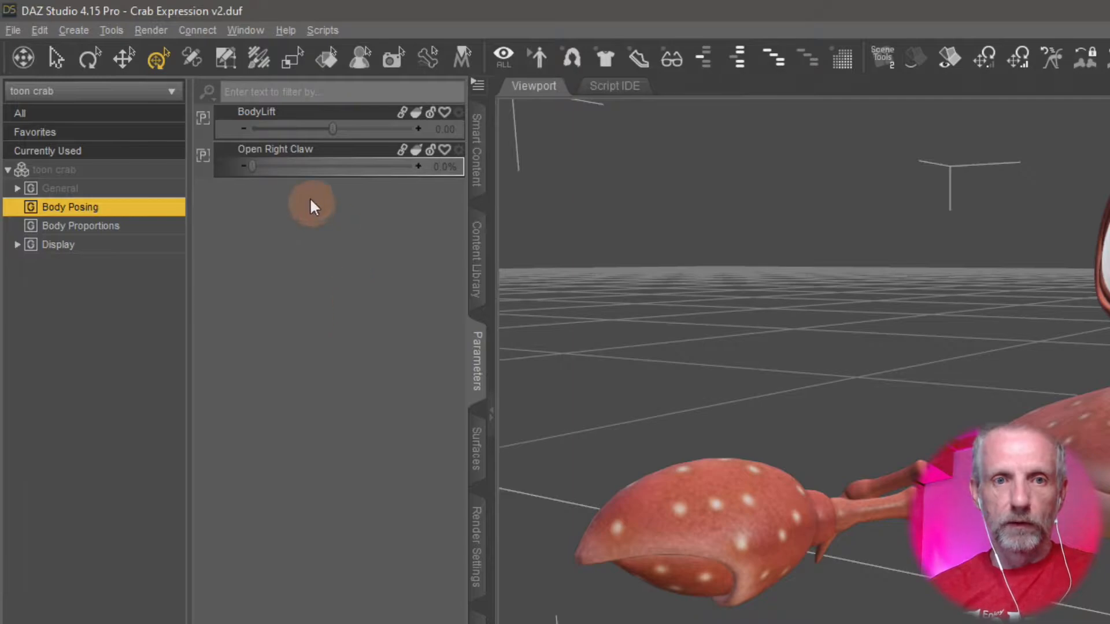
Test the Open Right Claw slider up to 100% and return it to 0%.
left_click_drag(253, 167, 198, 205)
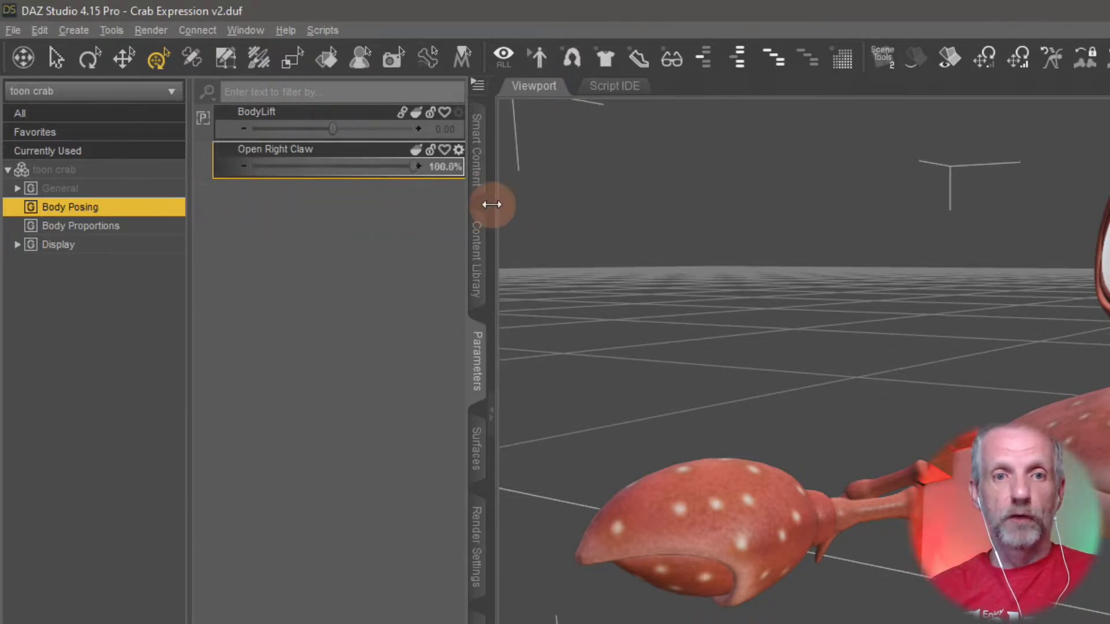
right_click(345, 209)
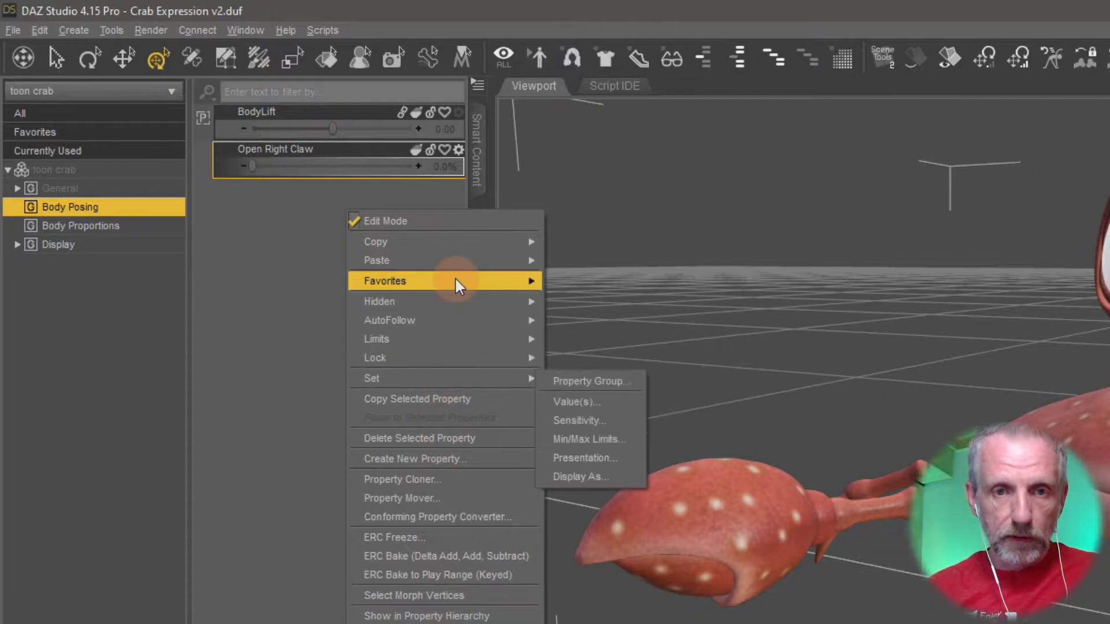
left_click(295, 214)
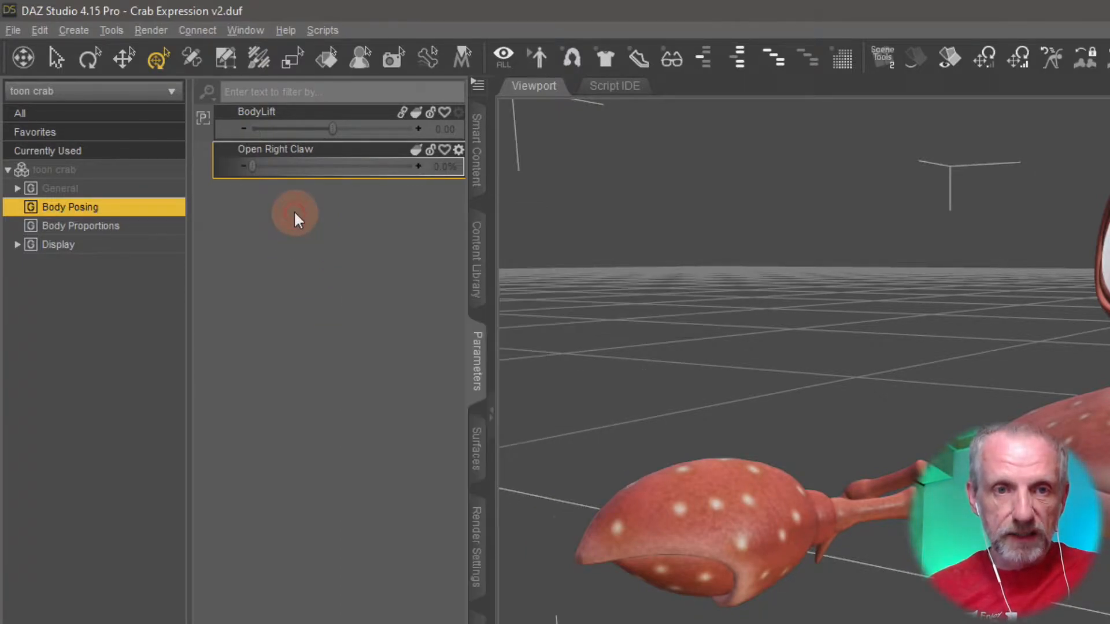
right_click(294, 214)
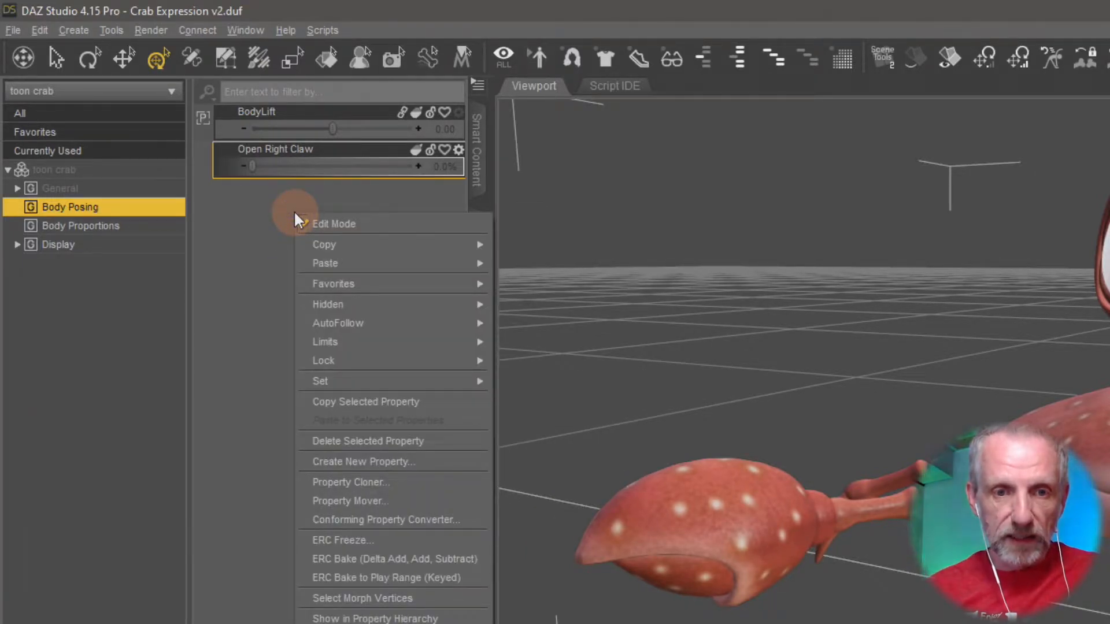
left_click(262, 222)
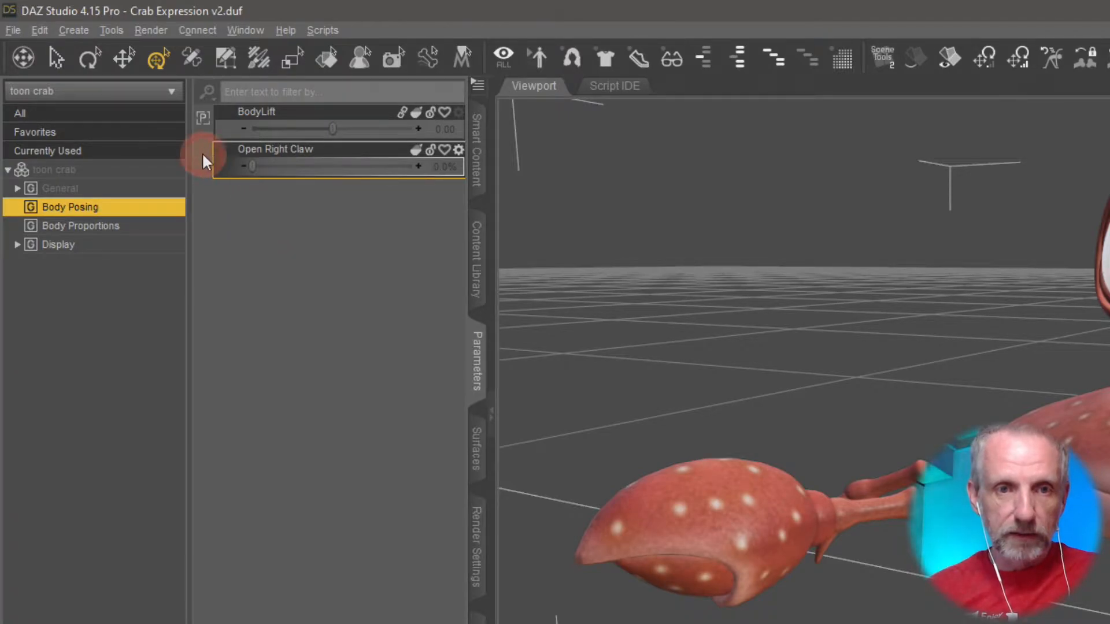
Turn the parameters' Edit Mode off and back on.
right_click(282, 245)
left_click(283, 251)
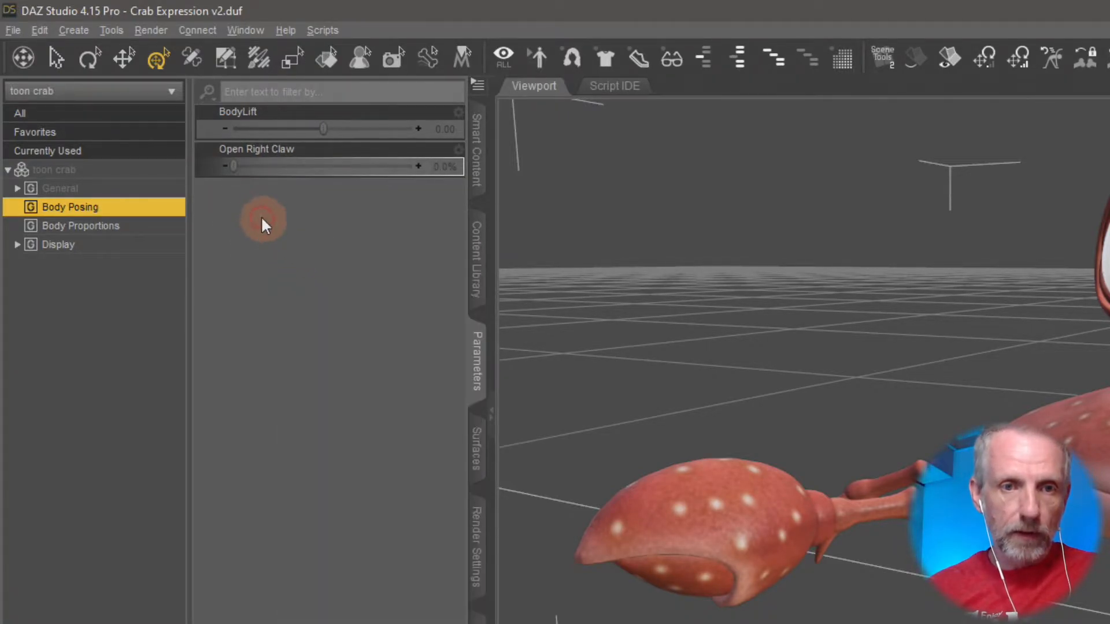
right_click(266, 212)
left_click(319, 227)
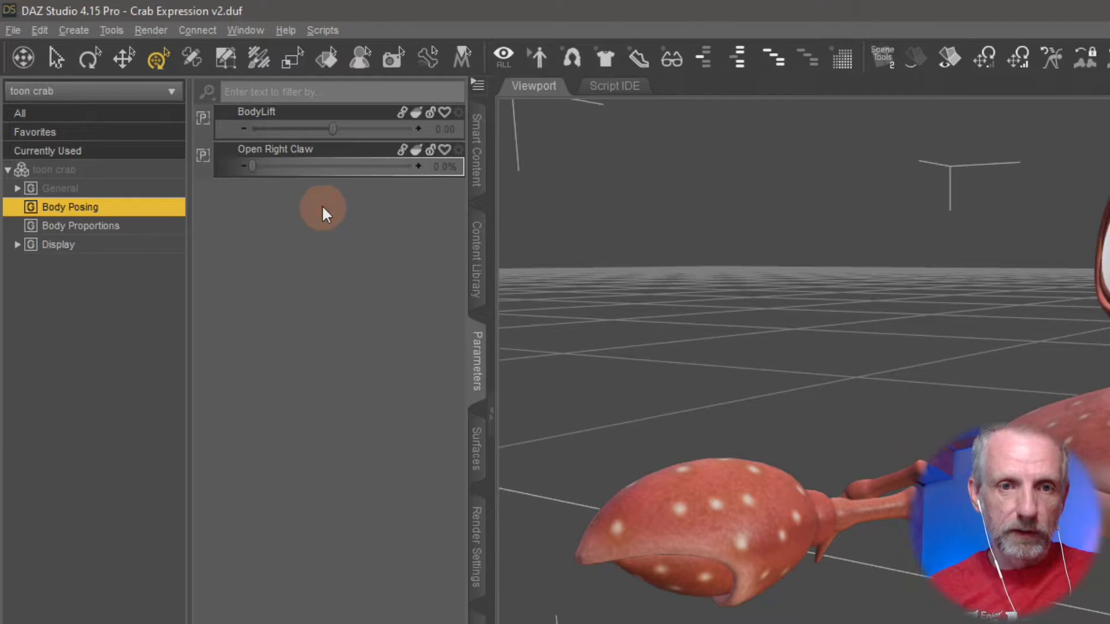
Start another Float property in the Body Posing group with the name and label "Open Left Clar".
right_click(321, 205)
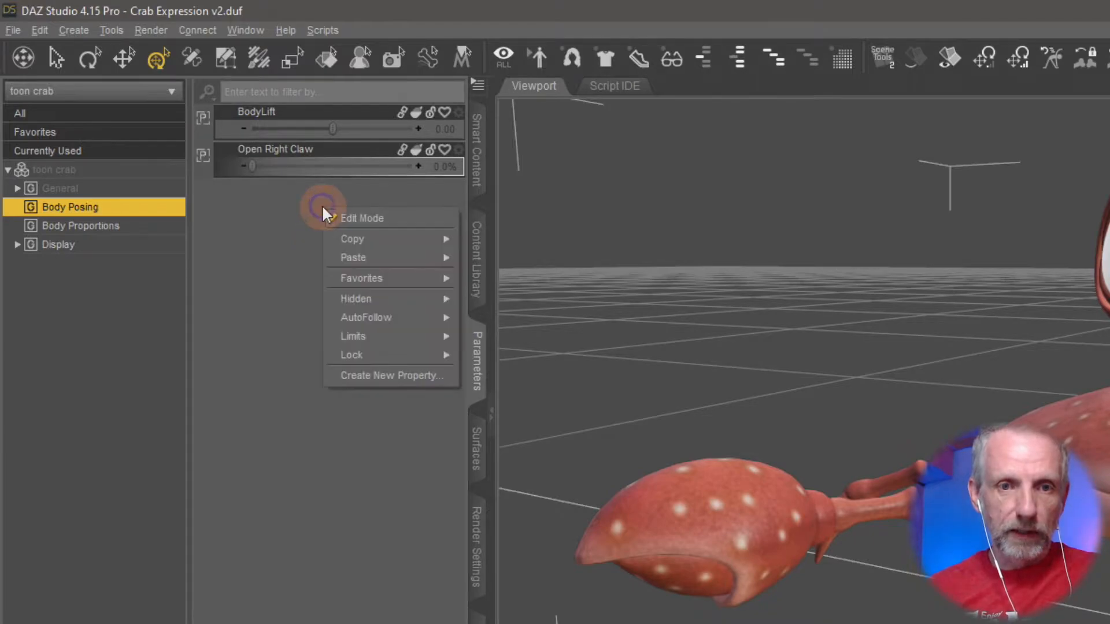
left_click(393, 375)
left_click(550, 116)
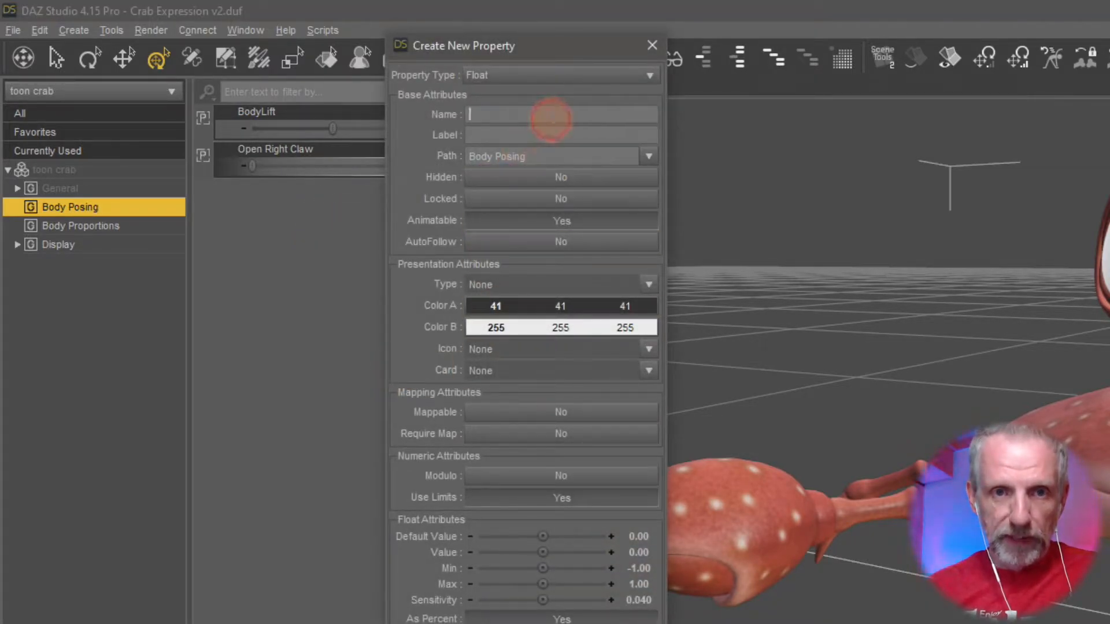
type("Open Left Clar")
key("Tab")
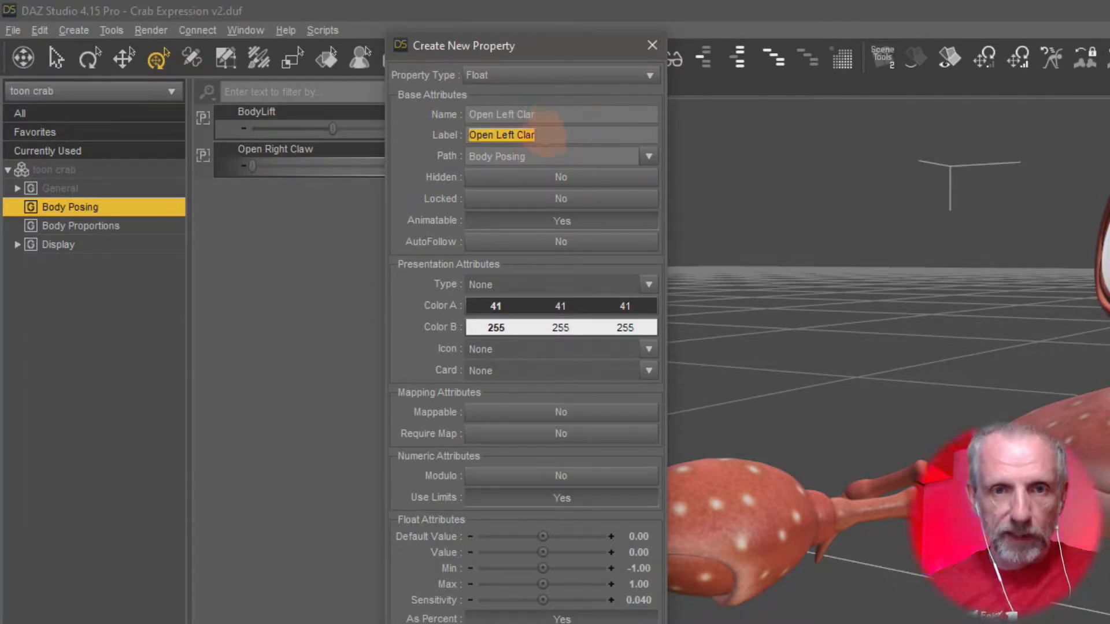
Set the Open Left Clar property's minimum to 0 and create it.
left_click(638, 569)
type("0")
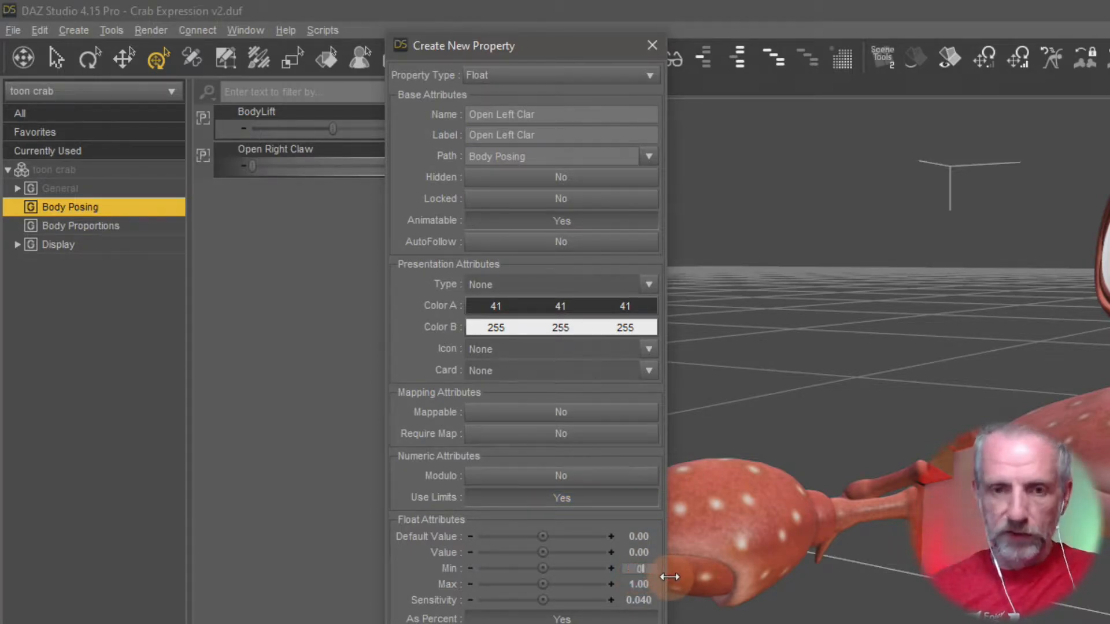
key("Return")
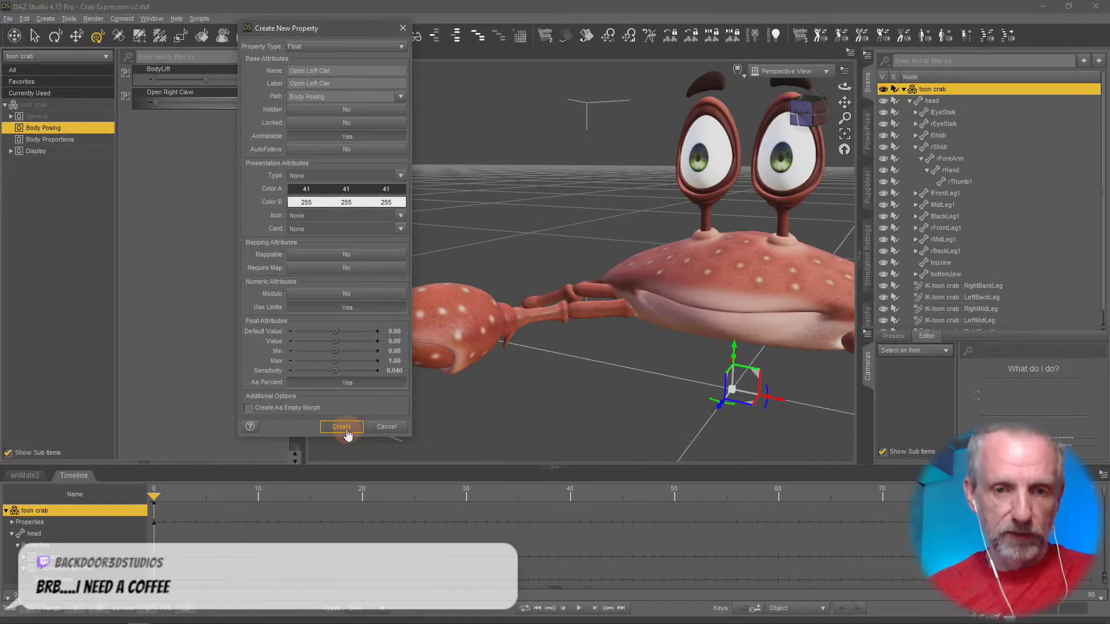
left_click(348, 430)
left_click(202, 202)
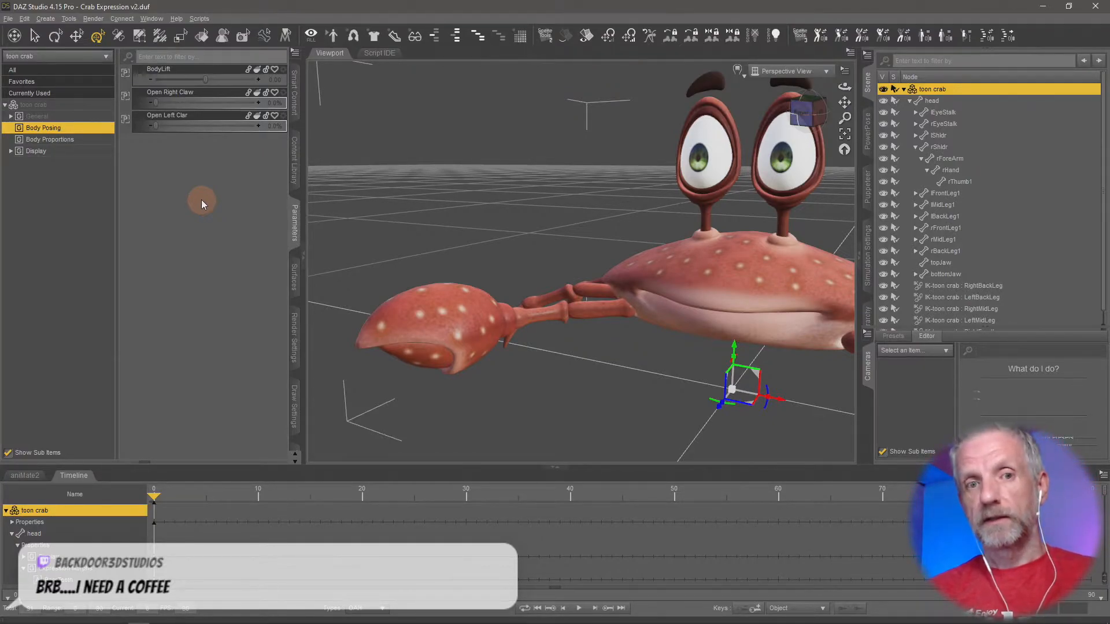
Turn off Edit Mode for the toon crab's parameters.
right_click(209, 165)
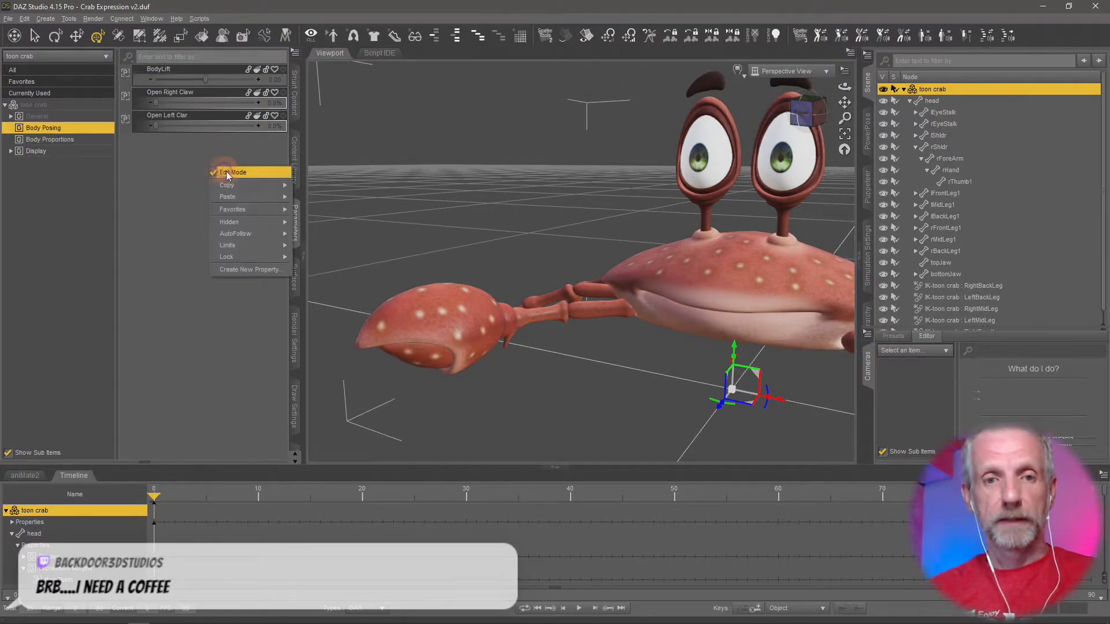
left_click(226, 171)
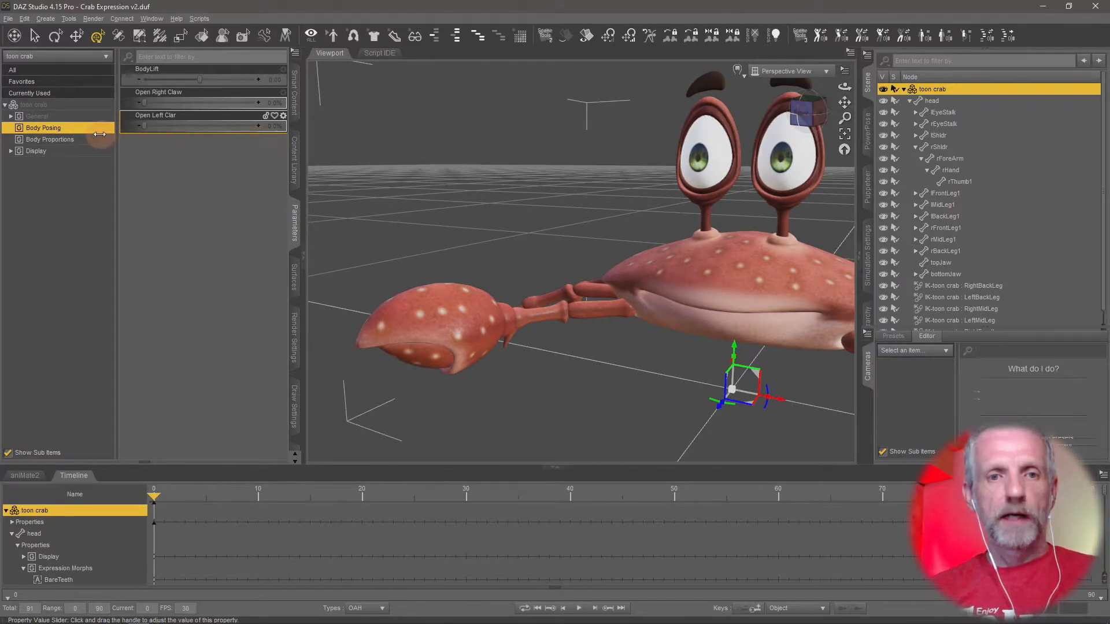
mouse_move(512, 336)
middle_mouse_down()
mouse_move(478, 330)
mouse_move(498, 337)
middle_mouse_up()
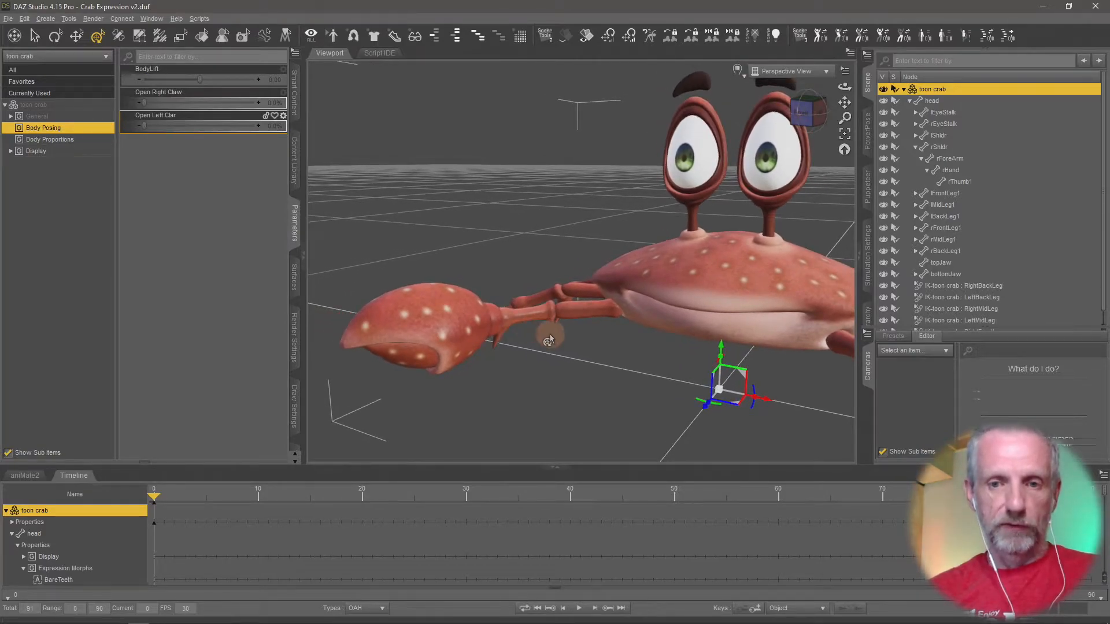
Select the crab's right hand (rHand) and collapse the timeline area to enlarge the viewport.
left_click(470, 322)
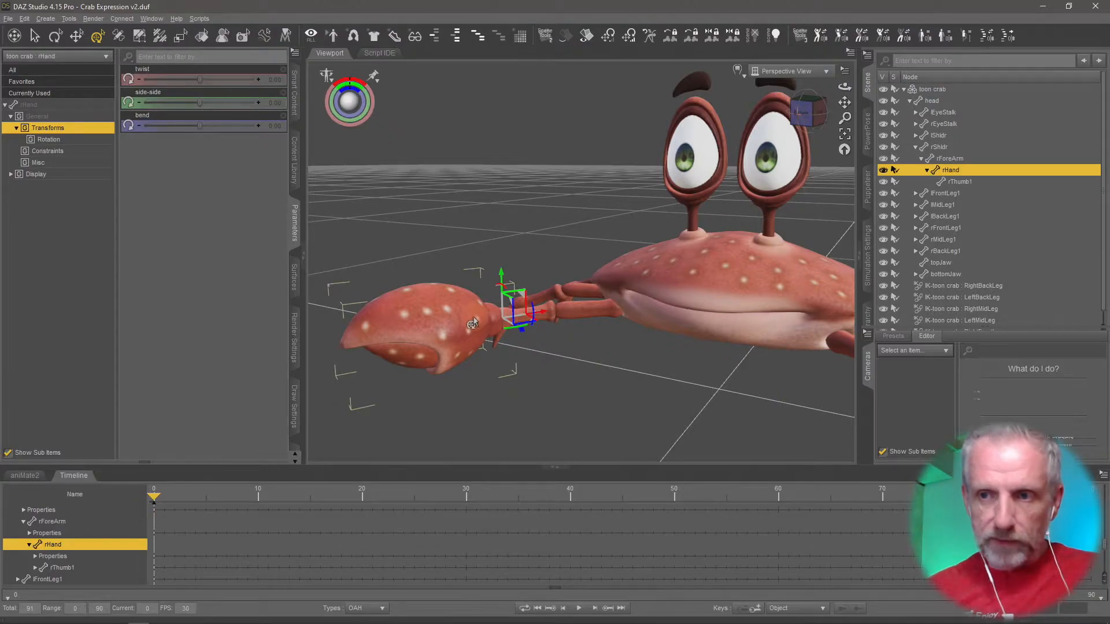
mouse_move(489, 324)
left_mouse_down("ctrl+alt")
mouse_move(484, 283)
mouse_move(484, 325)
left_mouse_up("ctrl+alt")
scroll(484, 325, "up", 3)
right_click_drag(487, 320, 549, 289, "ctrl+alt")
left_click_drag(485, 309, 483, 323, "ctrl+alt")
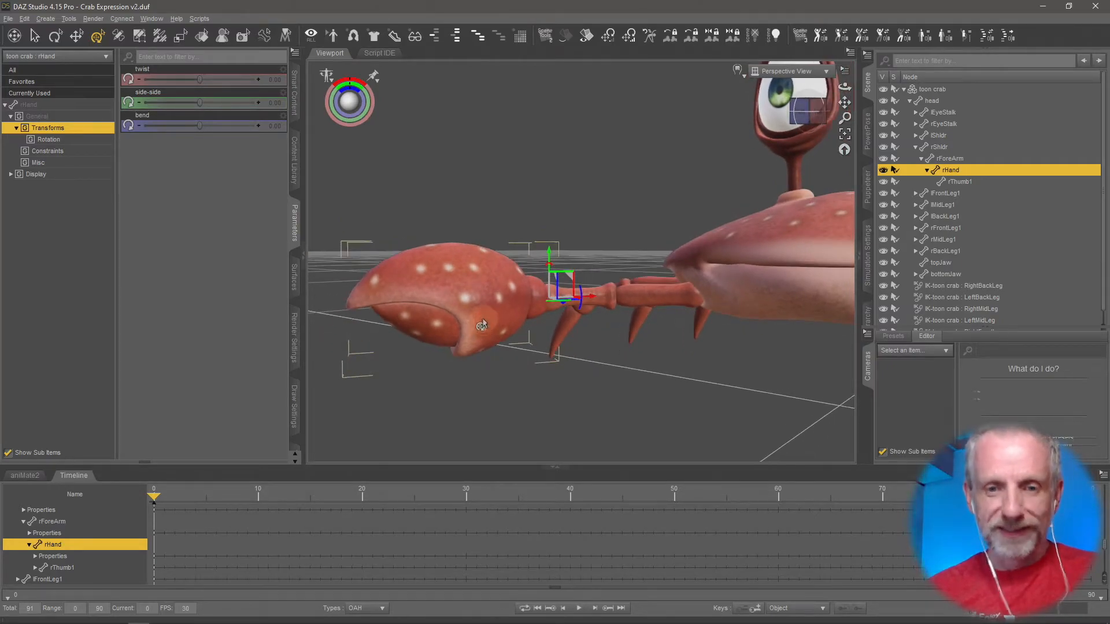
left_click(75, 475)
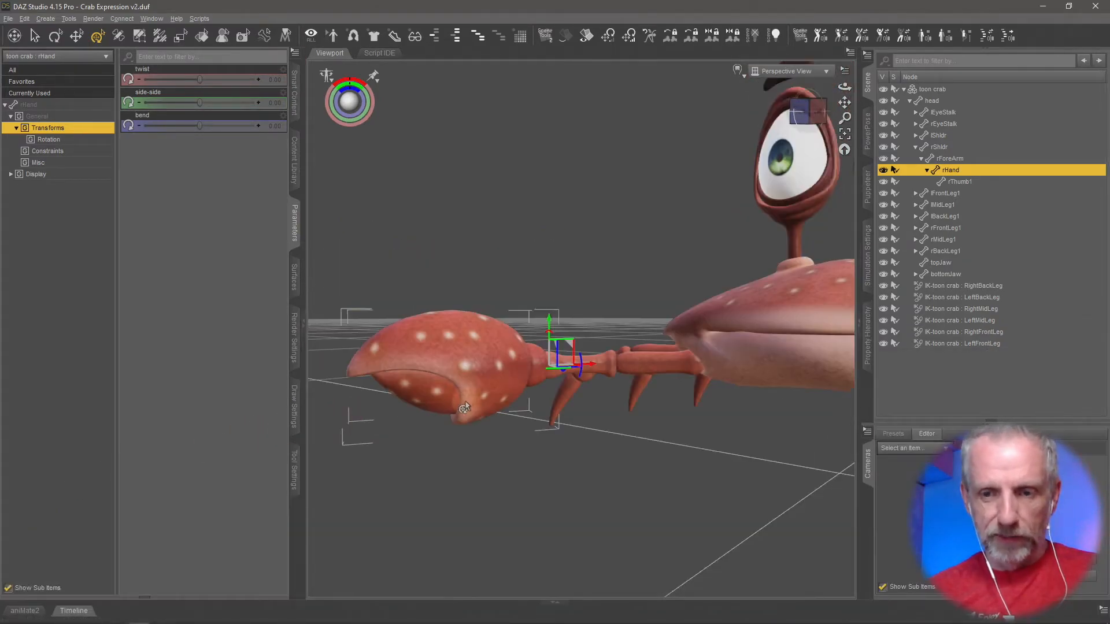
Raise the right claw by setting the rHand bone's bend to -30.
right_click_drag(465, 407, 490, 382, "ctrl+alt")
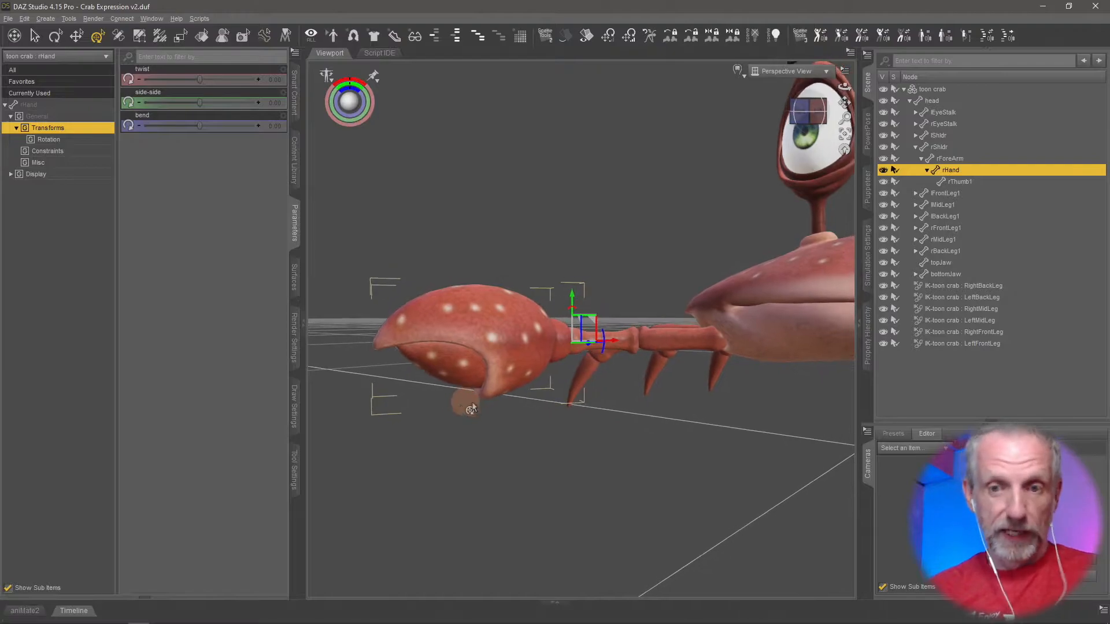
left_click_drag(603, 359, 603, 367)
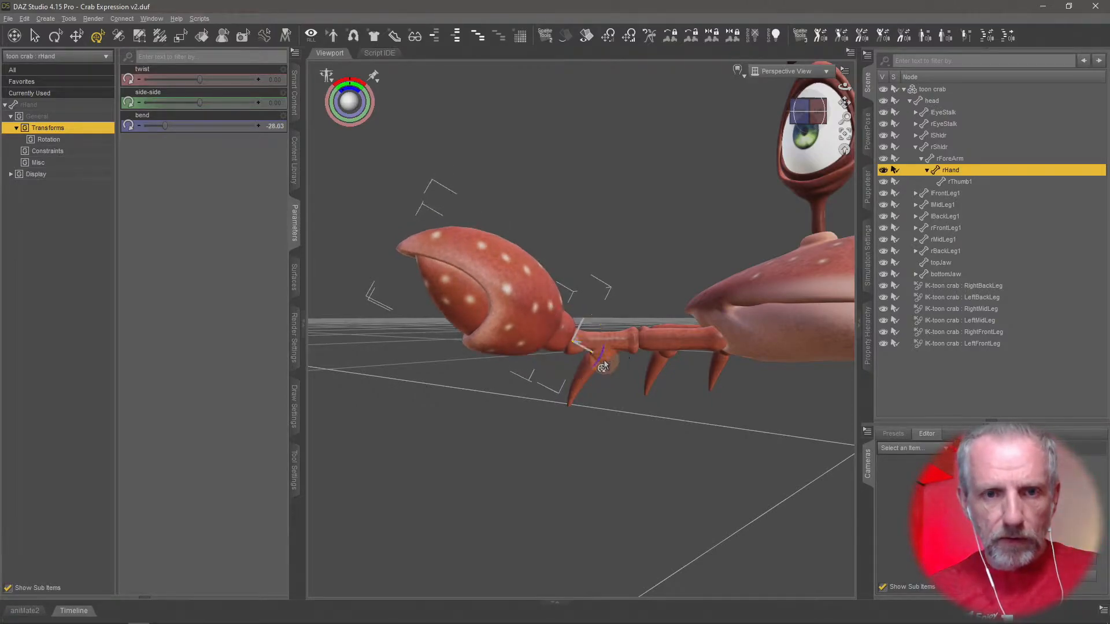
left_click(276, 126)
type("-30")
key("Return")
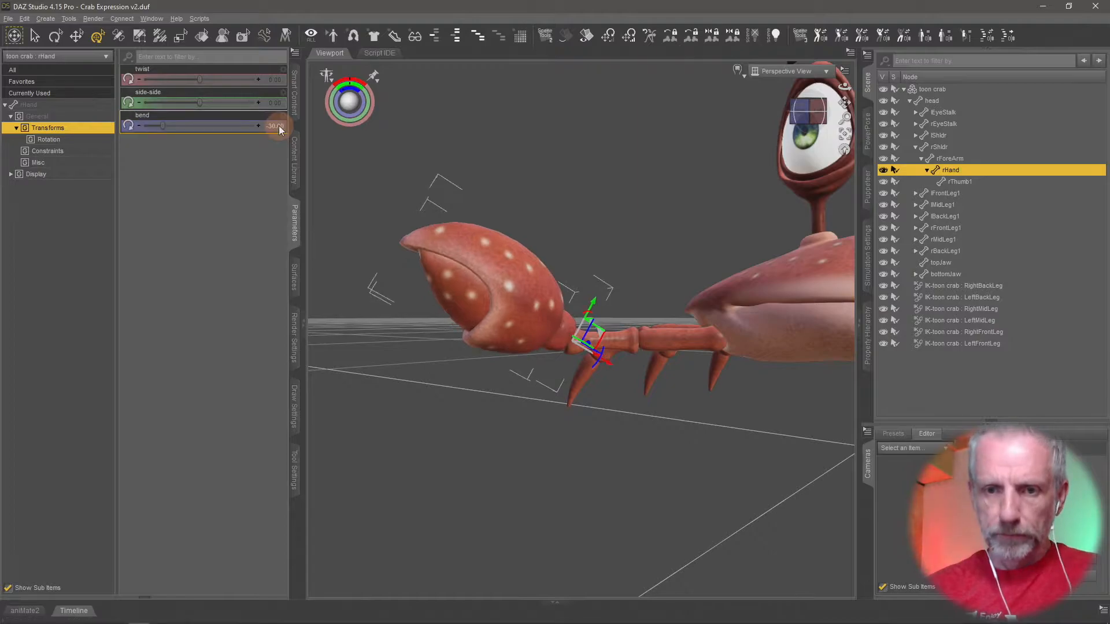
Open the right claw by setting the rThumb1 bone's openclaw value to 70.
left_click(969, 182)
left_click_drag(198, 80, 200, 80)
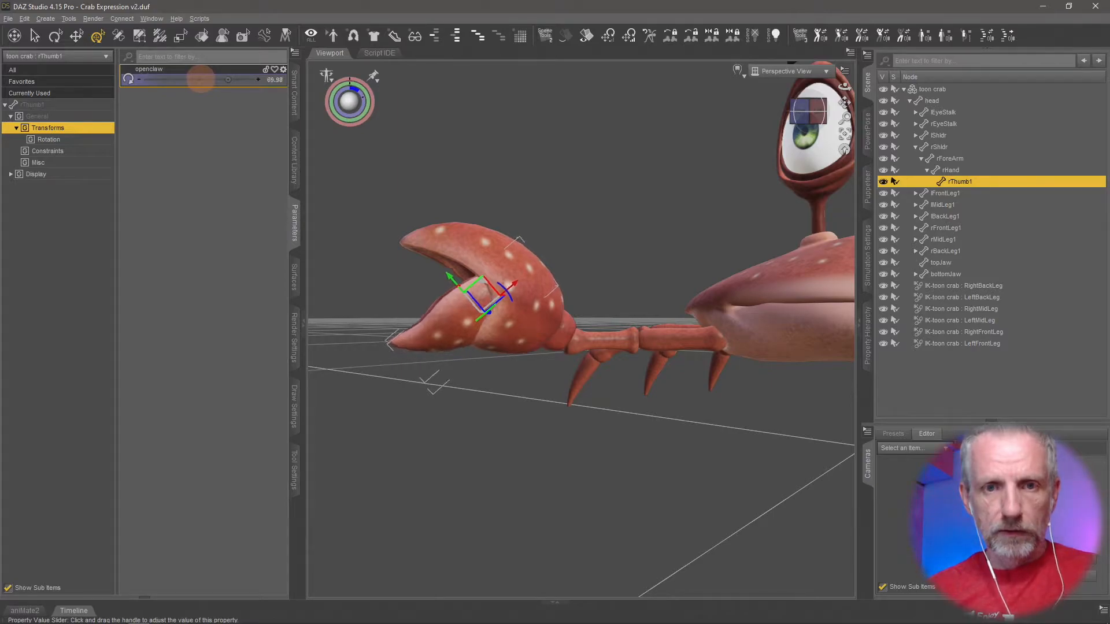
left_click(274, 80)
type("70")
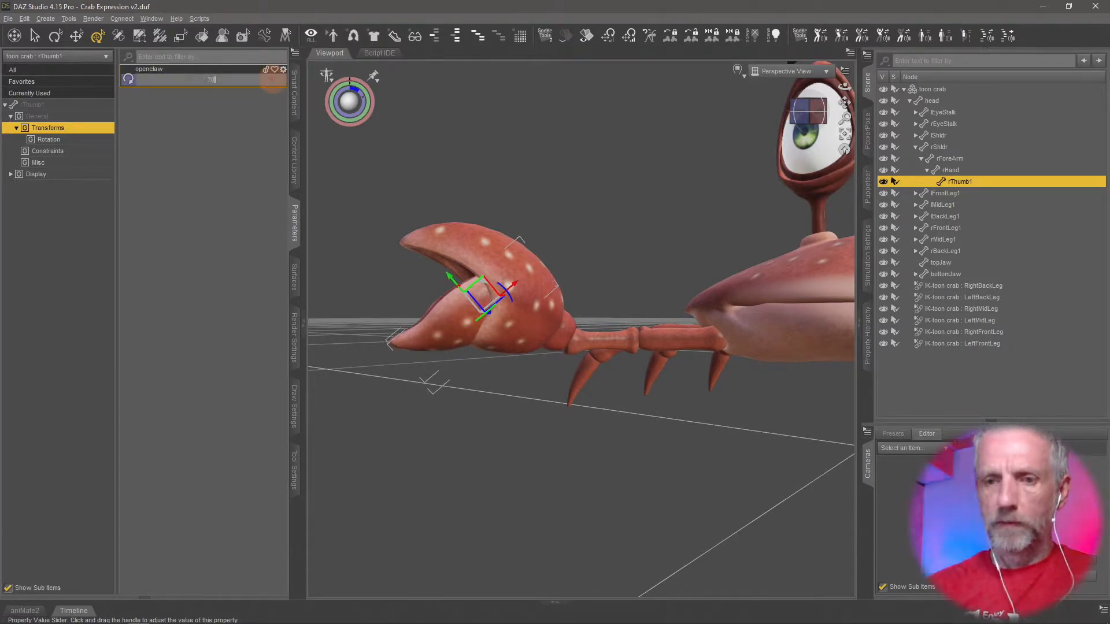
key("Return")
Set the toon crab's Open Right Claw slider to 100% and turn on Edit Mode for the parameters.
left_click_drag(437, 310, 443, 327, "ctrl+alt")
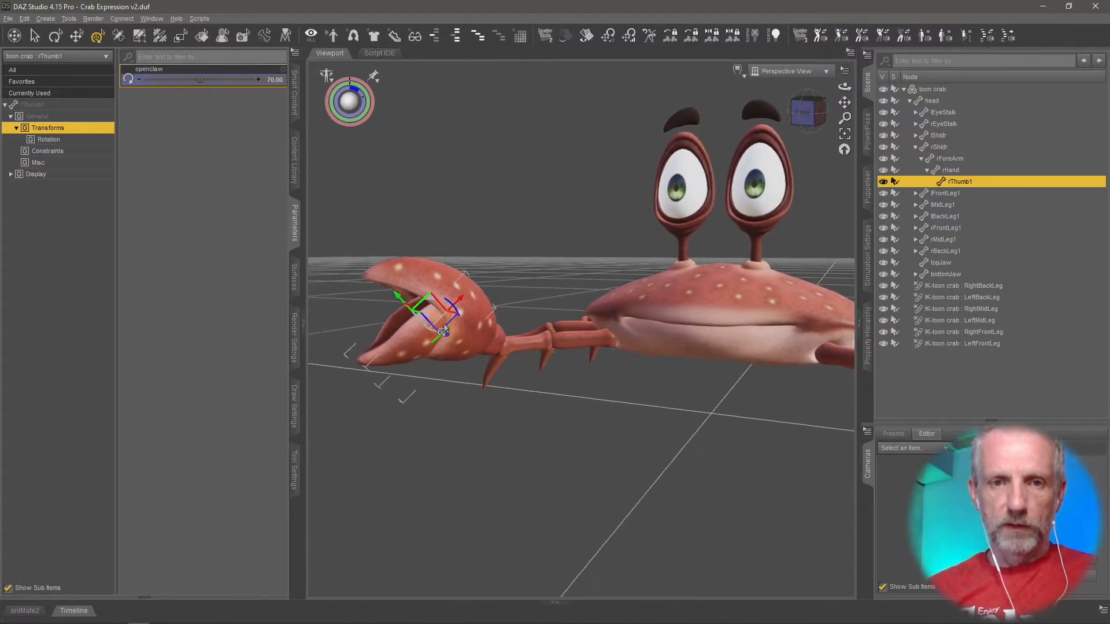
left_click(925, 89)
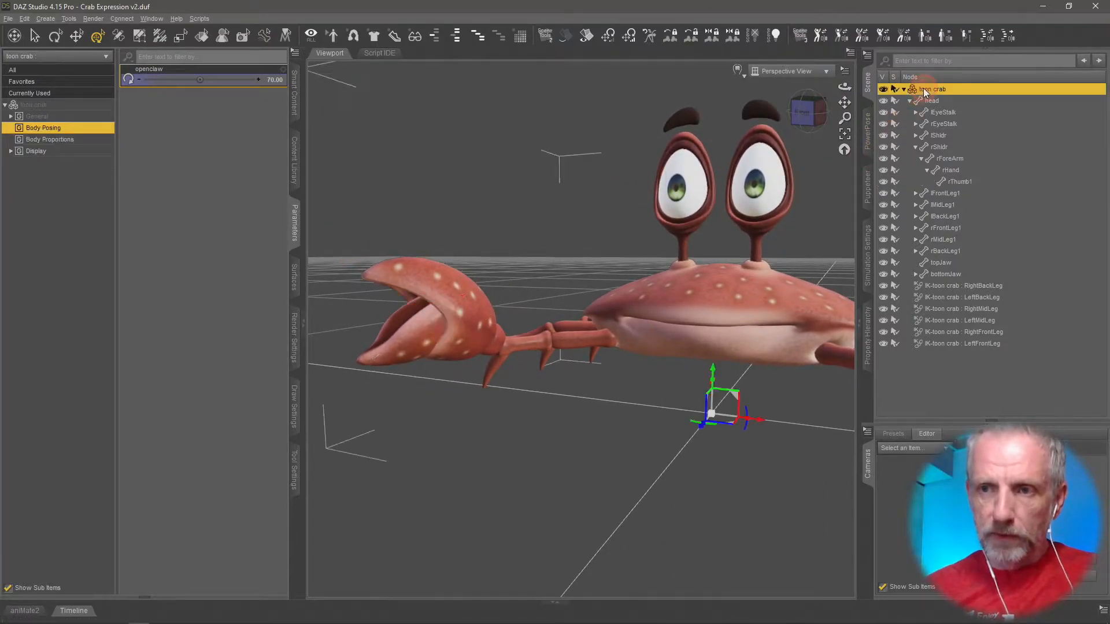
left_click_drag(145, 103, 284, 110)
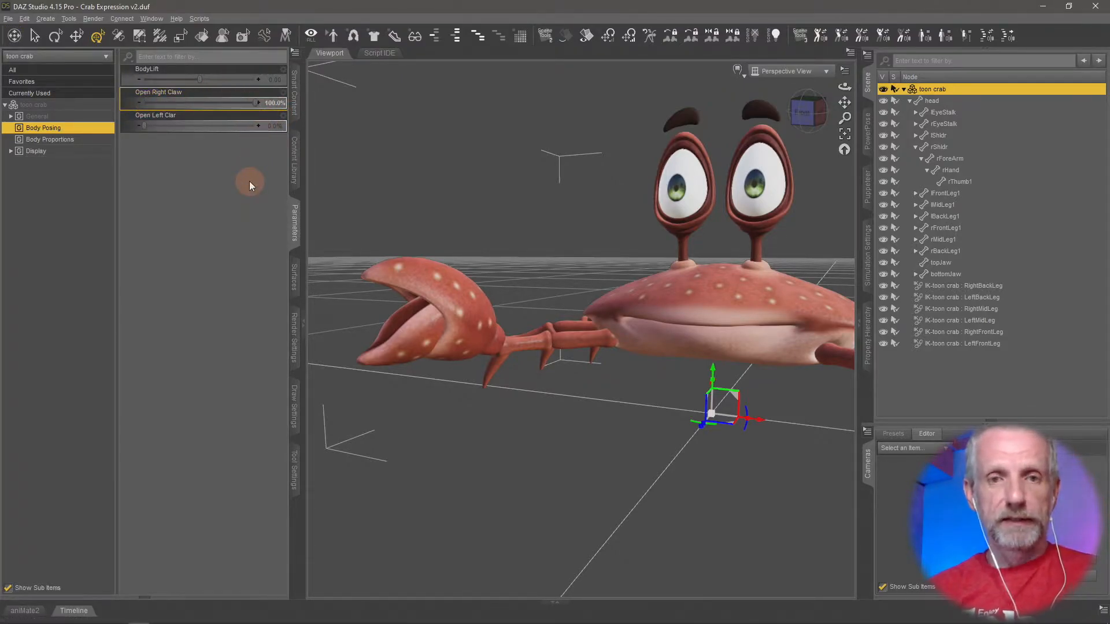
right_click(218, 175)
left_click(234, 184)
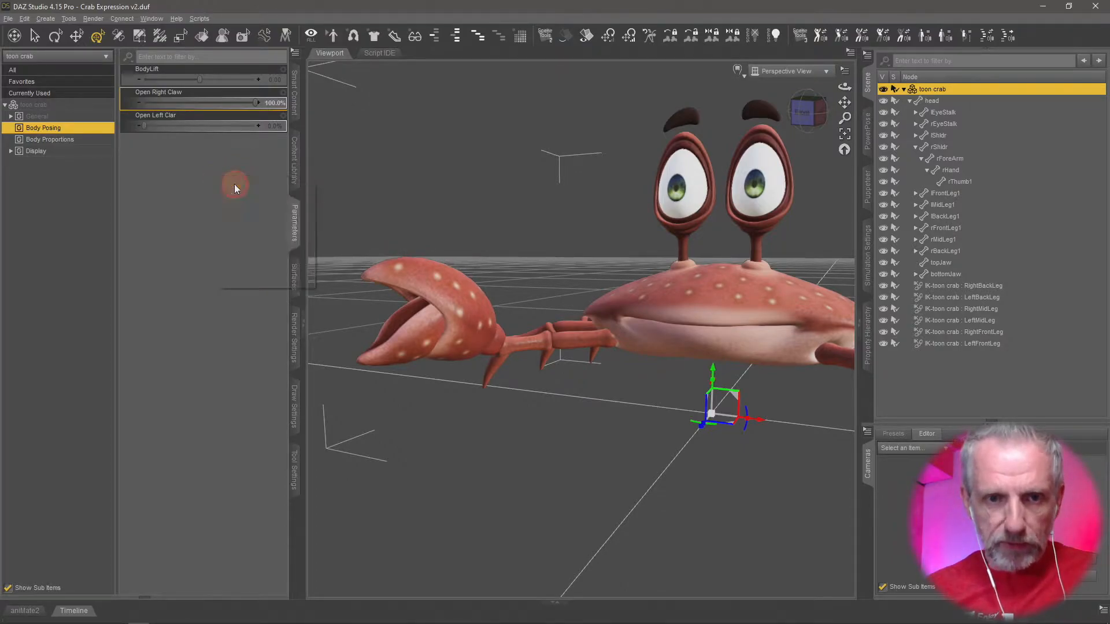
Show the right hand's bend property in the Property Hierarchy.
left_click(468, 292)
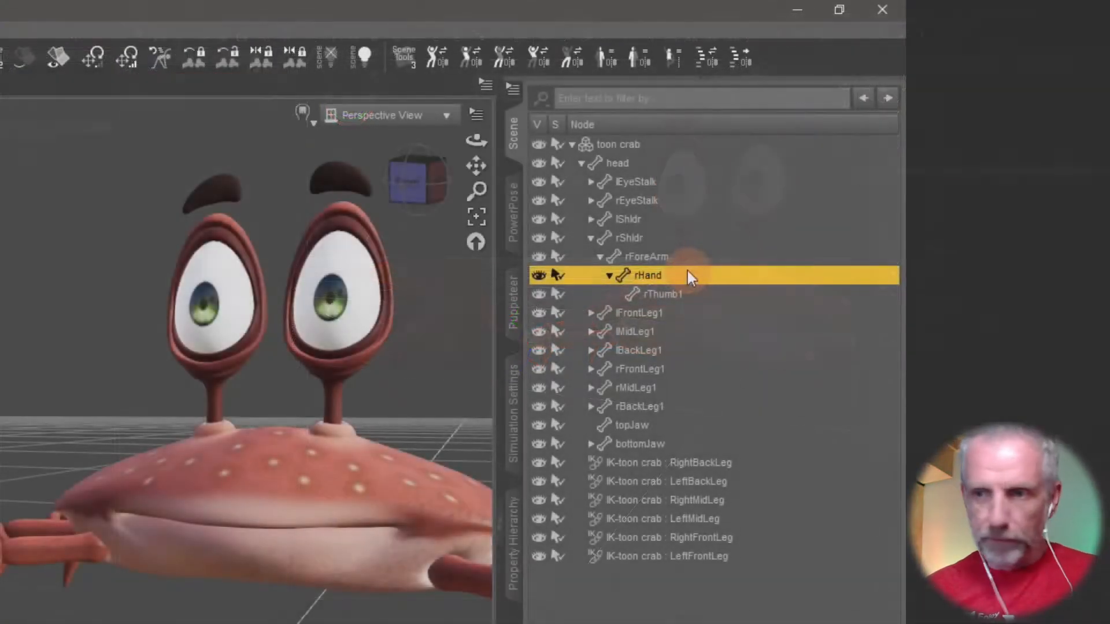
right_click(975, 167)
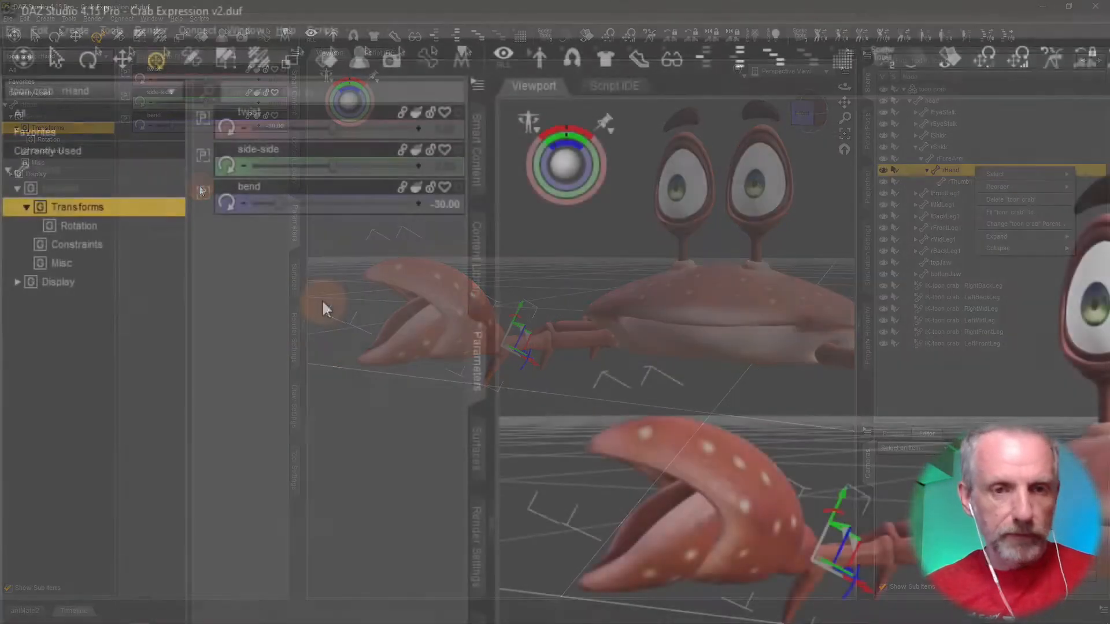
left_click(357, 194)
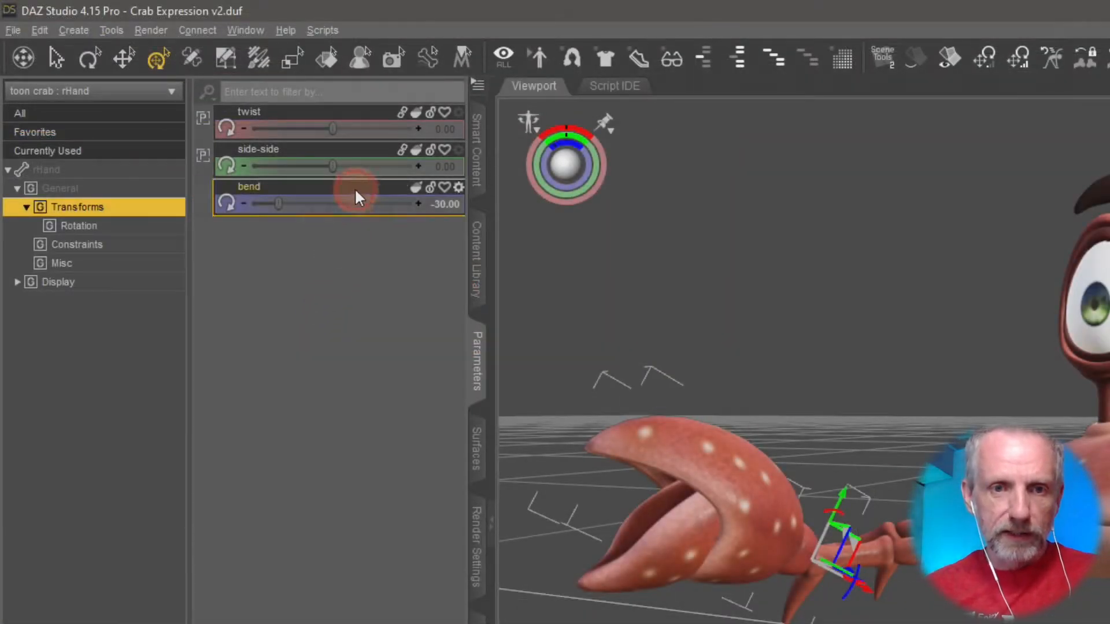
right_click(358, 185)
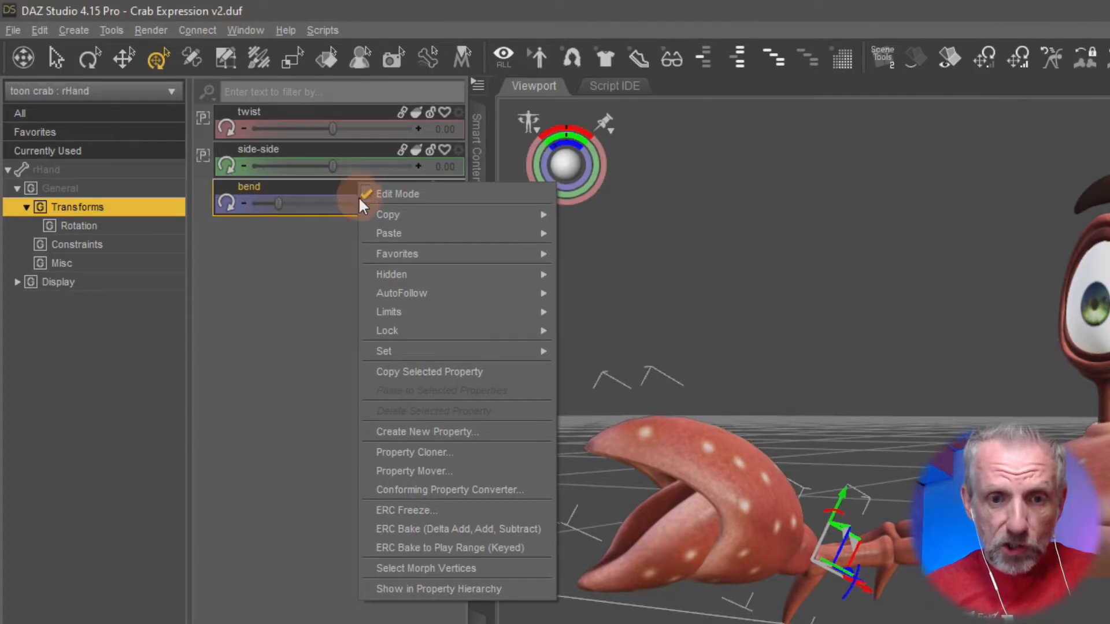
left_click(439, 588)
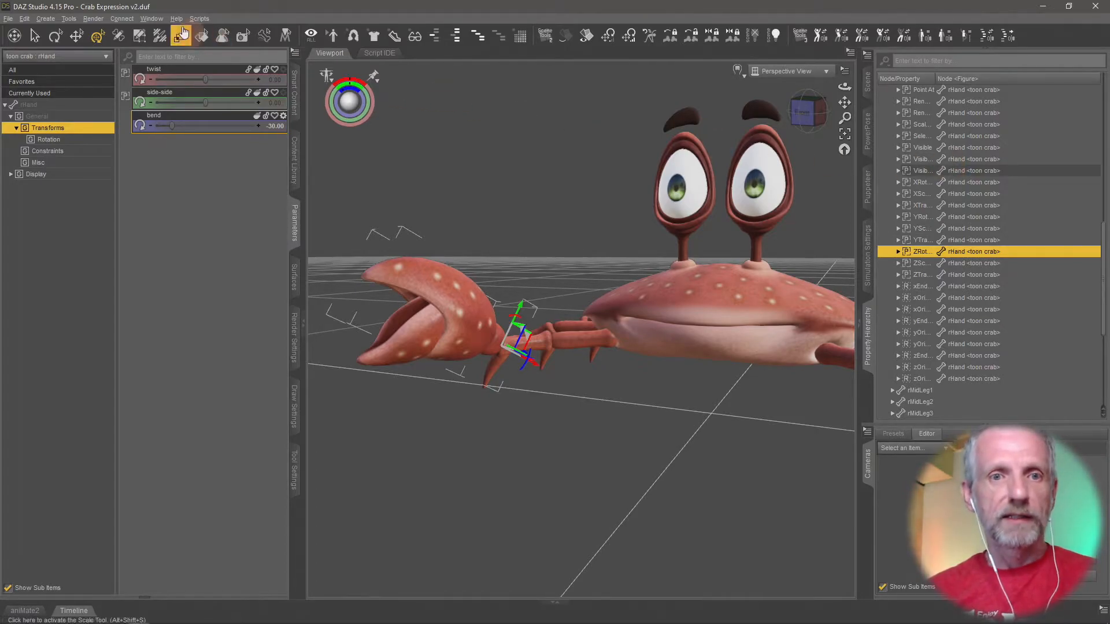
left_click(152, 19)
mouse_move(214, 32)
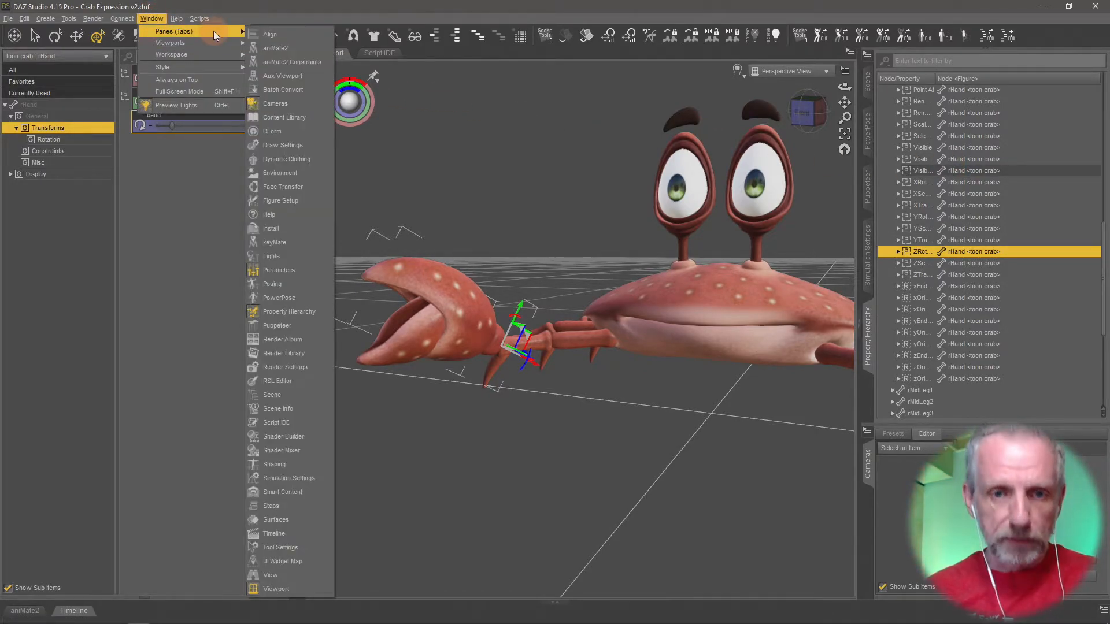
Expand rHand's ZRotate (bend) property and its Controllers, widening the Node/Property column to show full names.
left_click(898, 252)
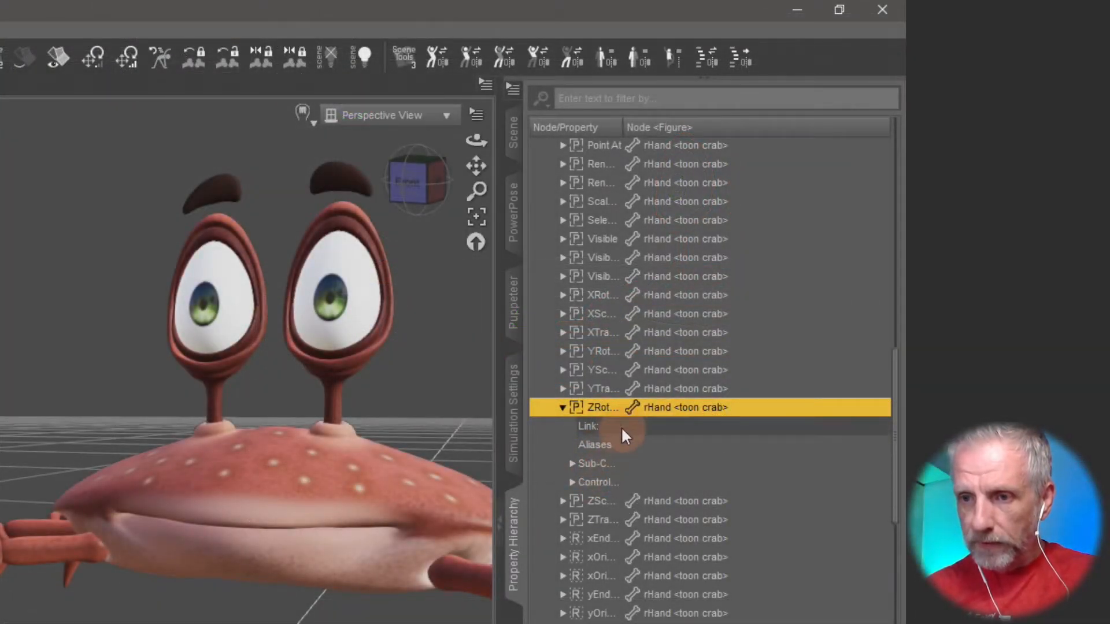
left_click_drag(621, 125, 733, 124)
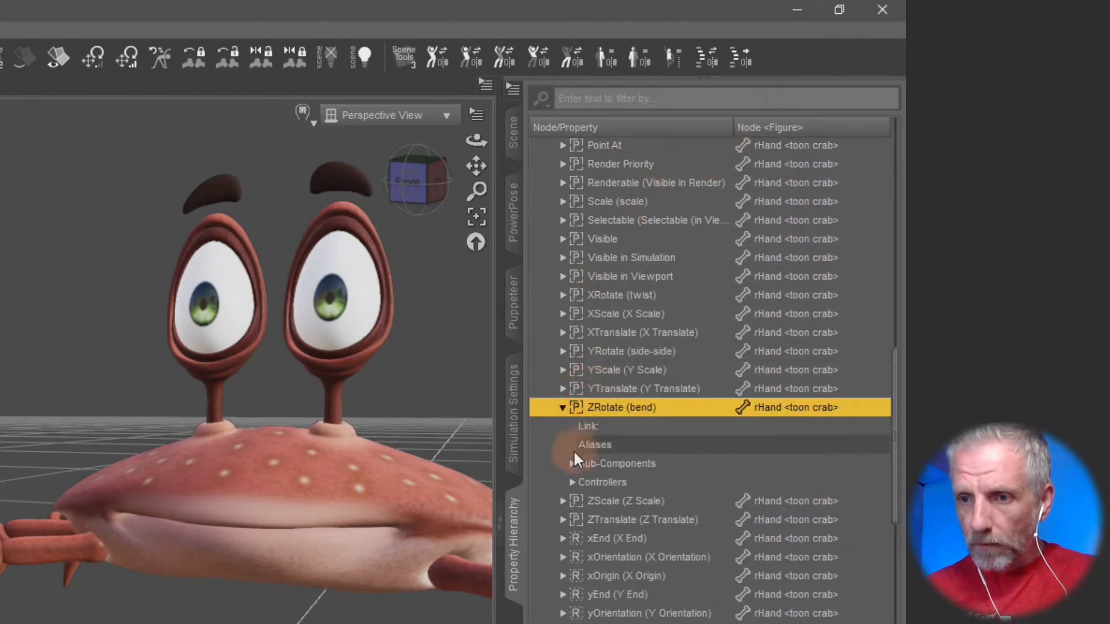
left_click(572, 482)
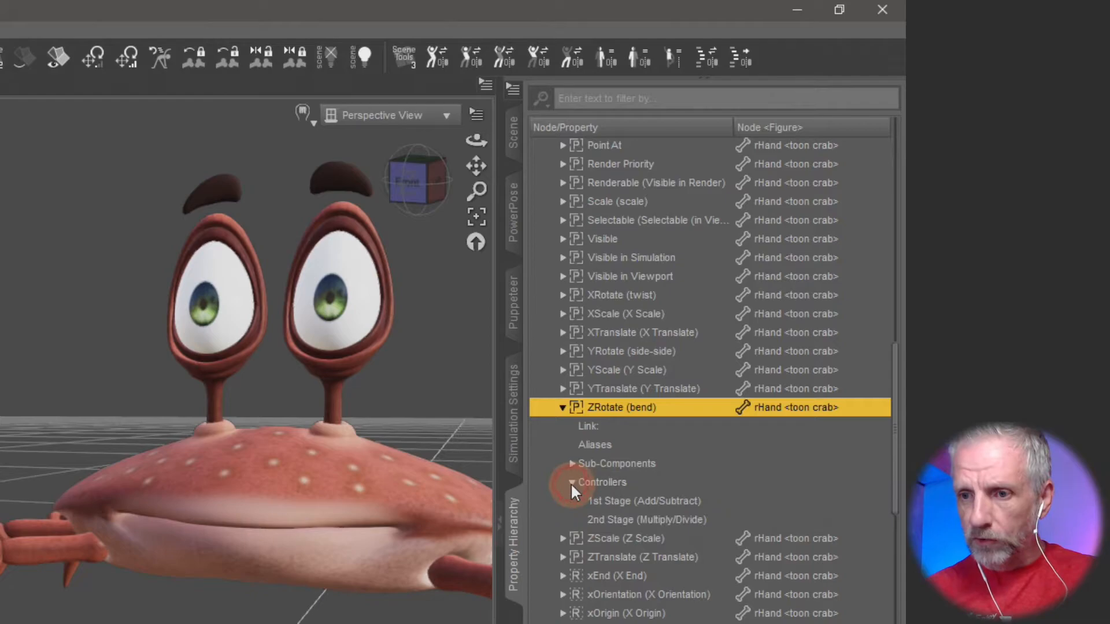
scroll(684, 432, "down", 1)
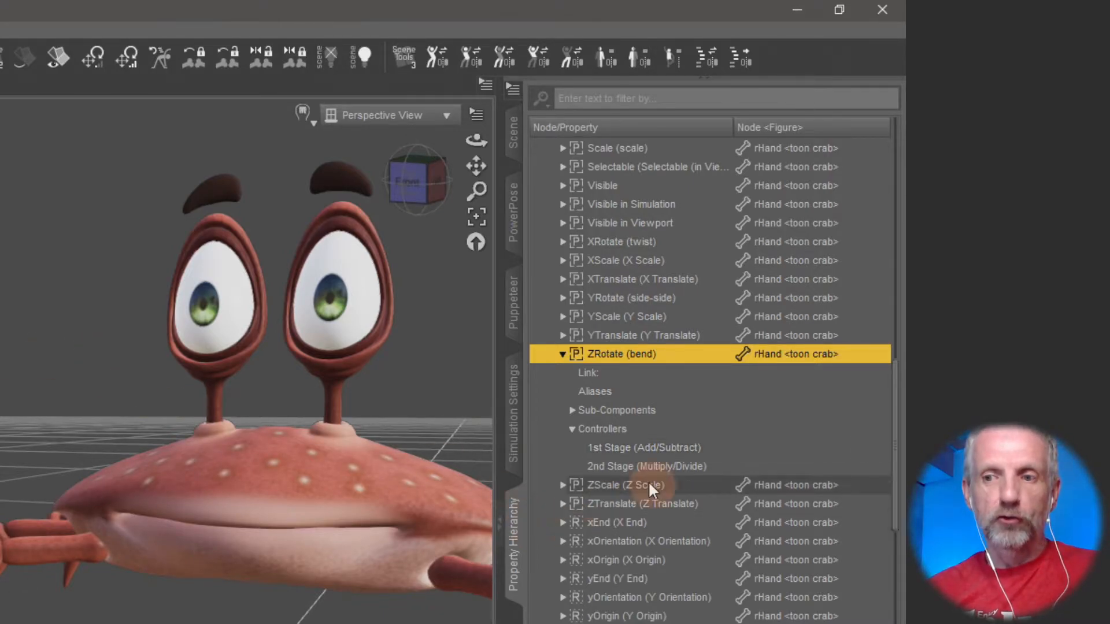
left_click(636, 448)
left_click(610, 434)
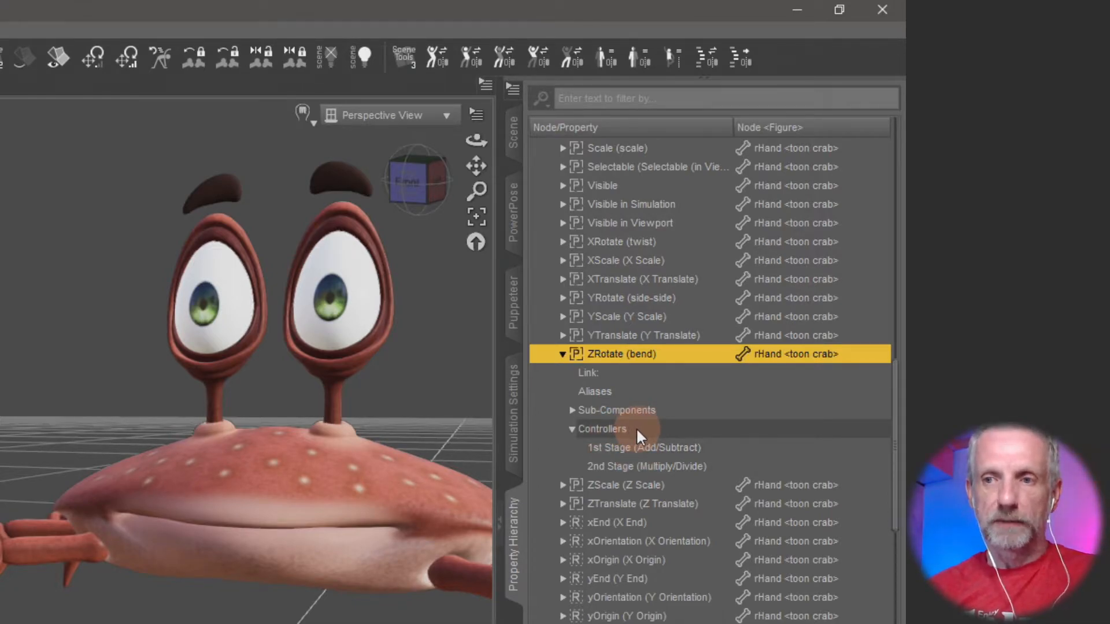
Link the toon crab's Open Right Claw property as a 1st Stage (Add/Subtract) controller of rHand's ZRotate (bend).
left_click(515, 148)
left_click(643, 144)
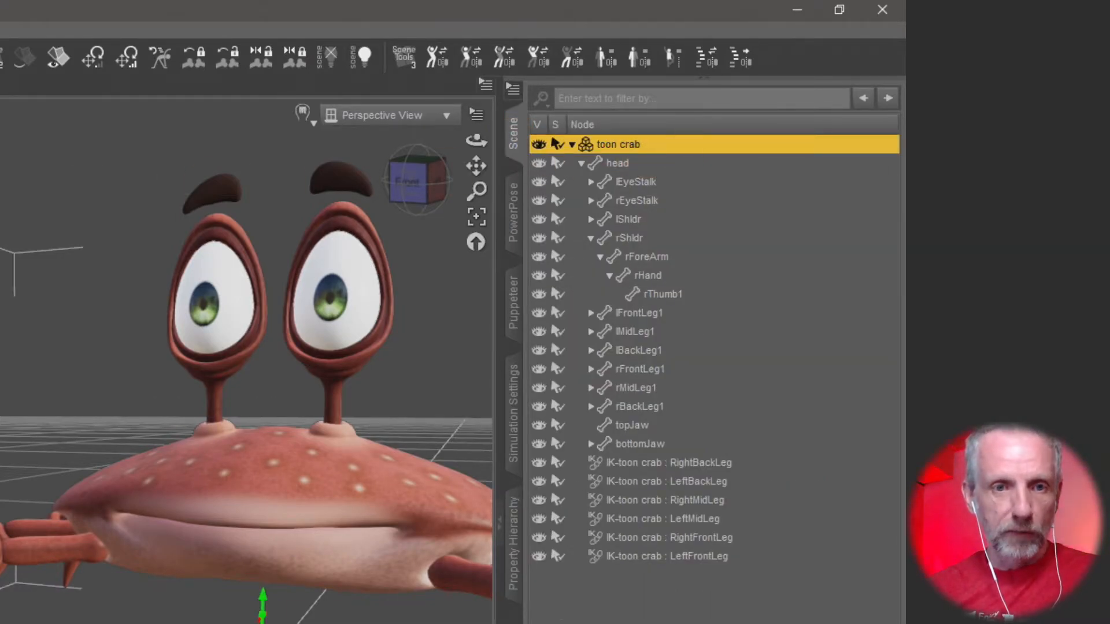
left_click(513, 542)
left_click(619, 356)
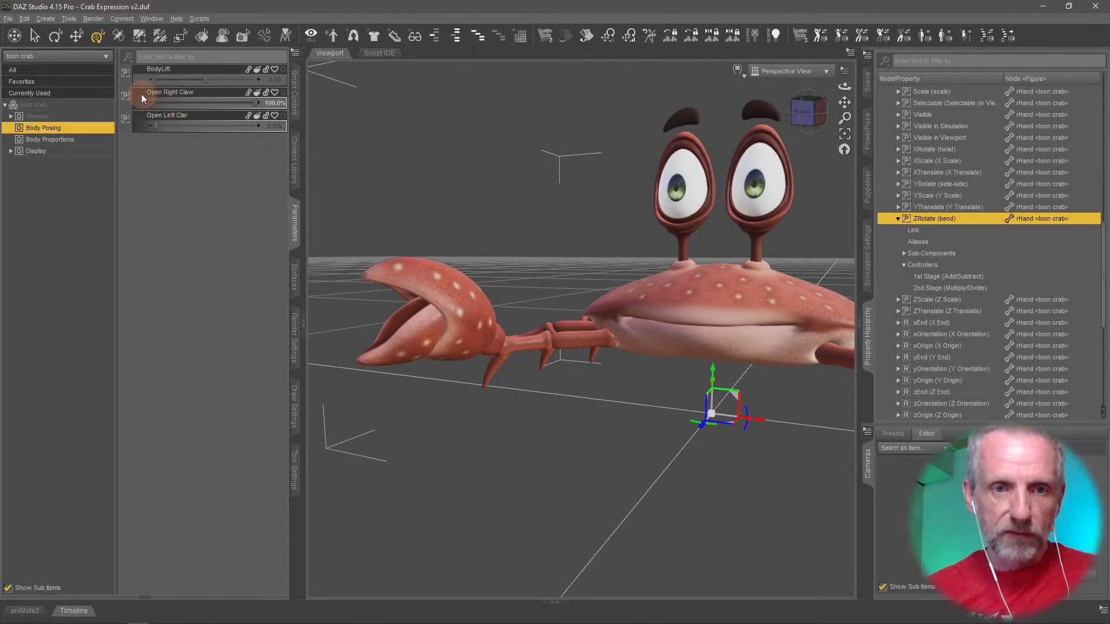
left_click_drag(141, 94, 978, 276)
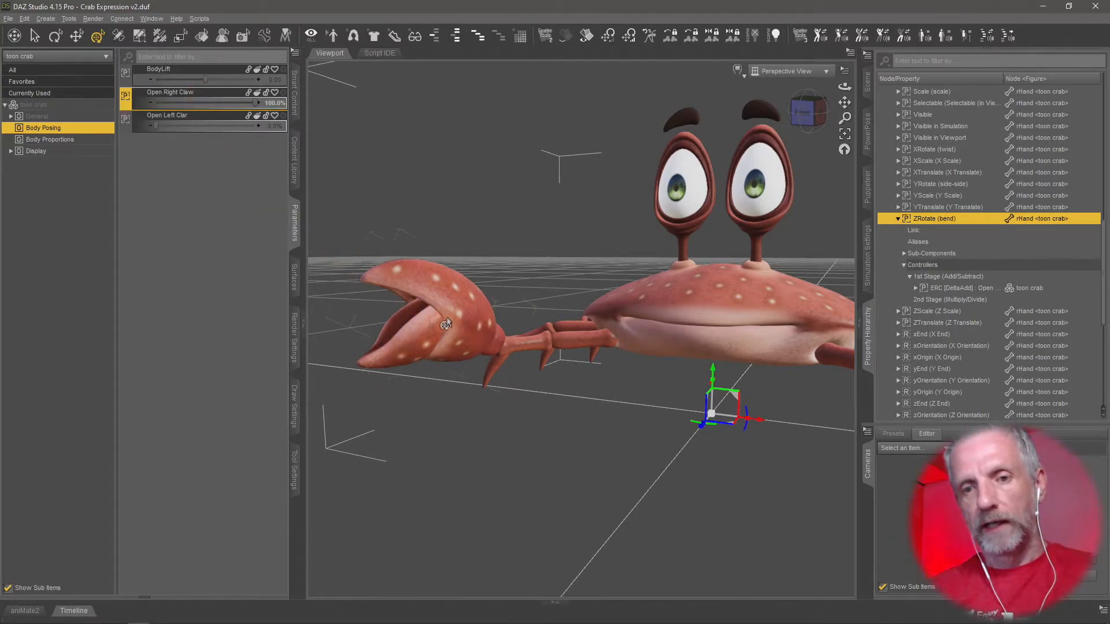
left_click(460, 309)
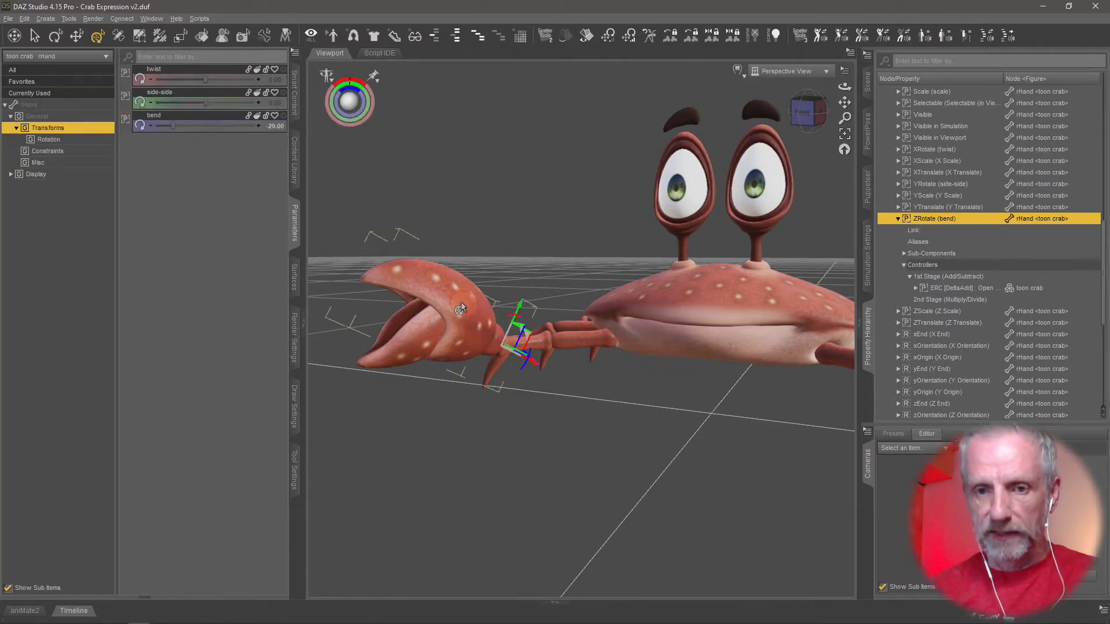
left_click(867, 83)
right_click(973, 174)
mouse_move(976, 173)
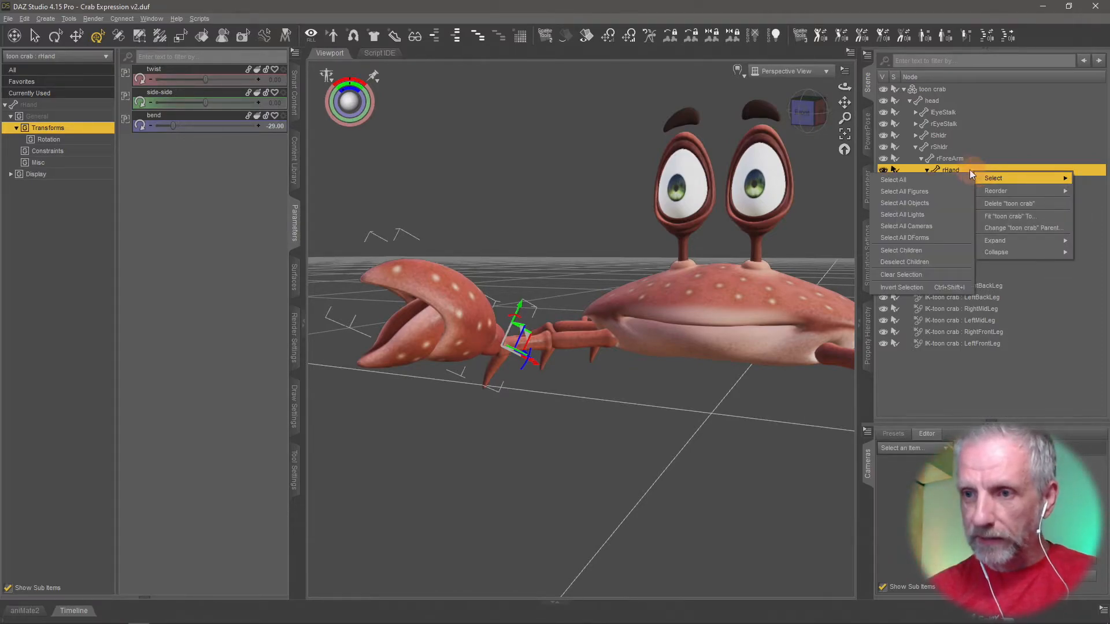
left_click(205, 118)
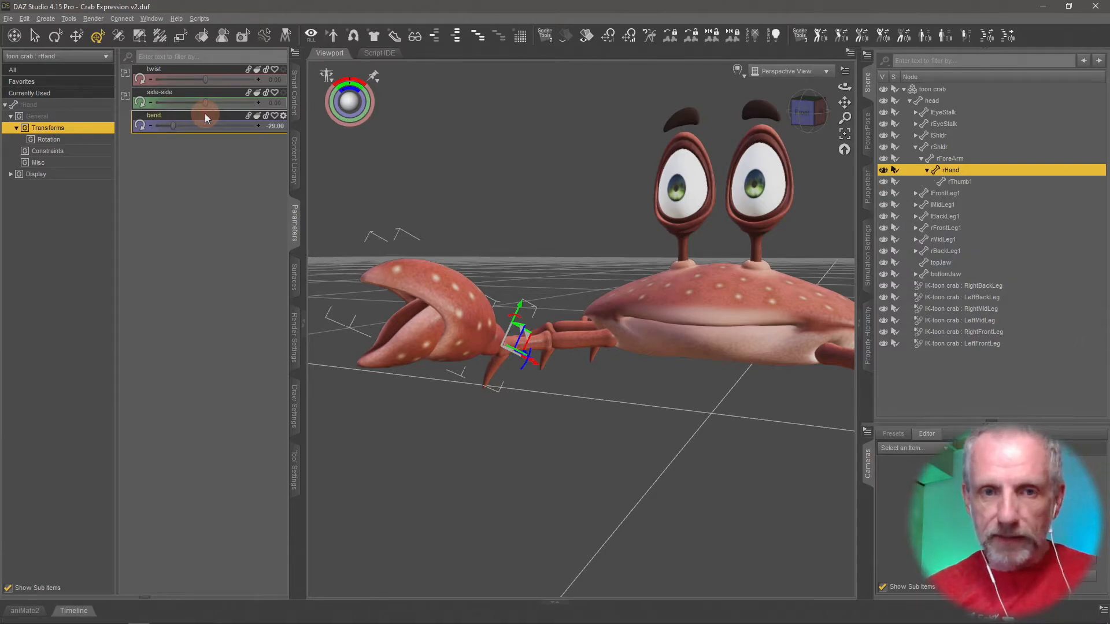
right_click(206, 118)
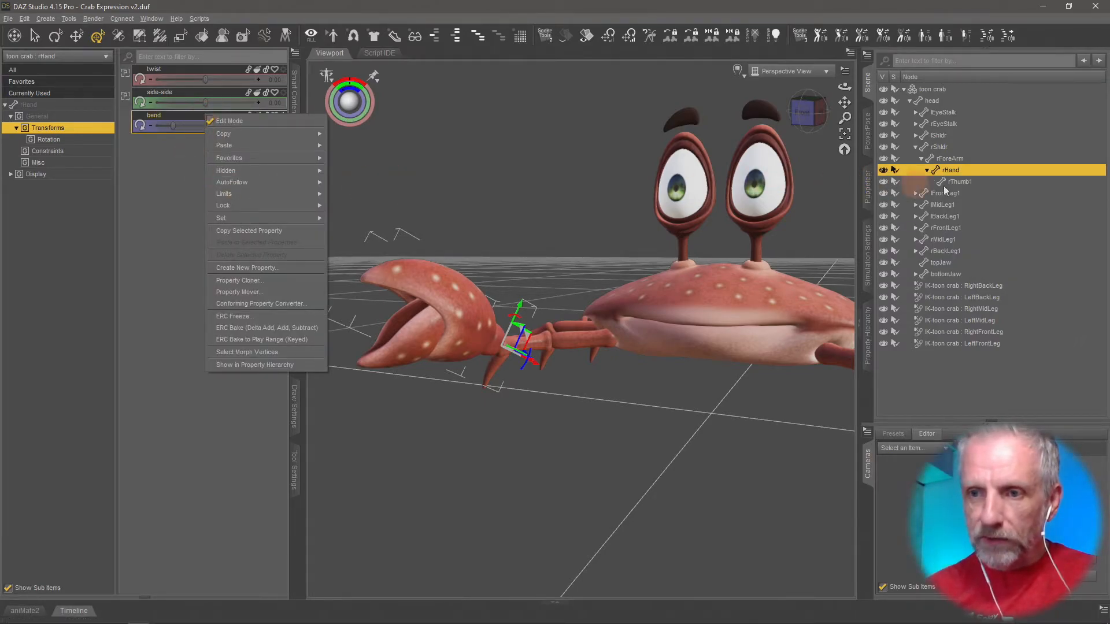
left_click(965, 181)
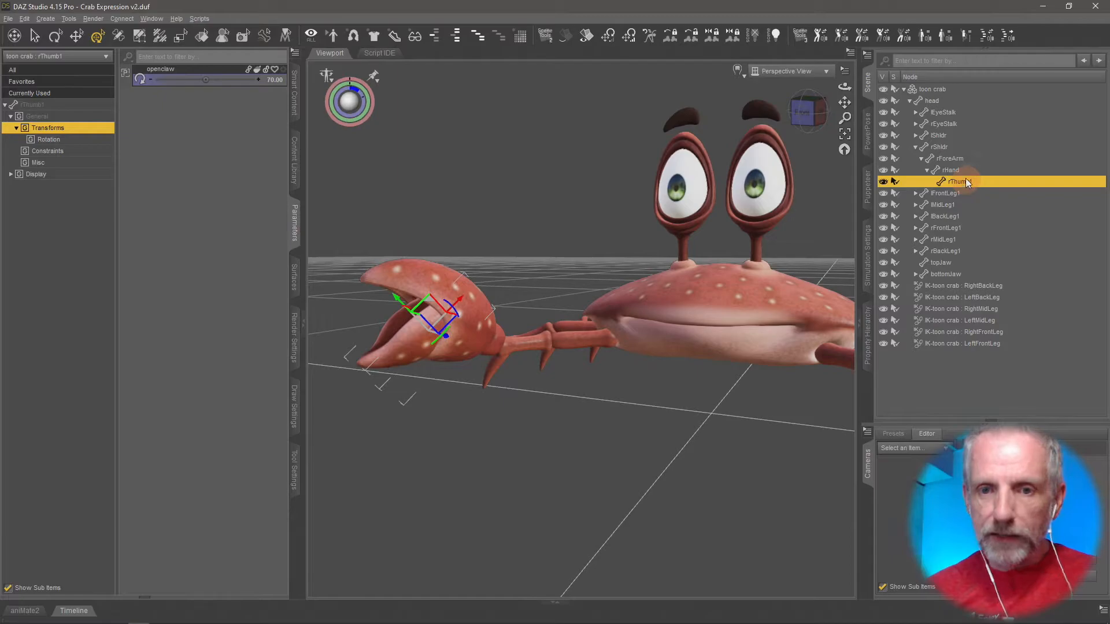
left_click(962, 170)
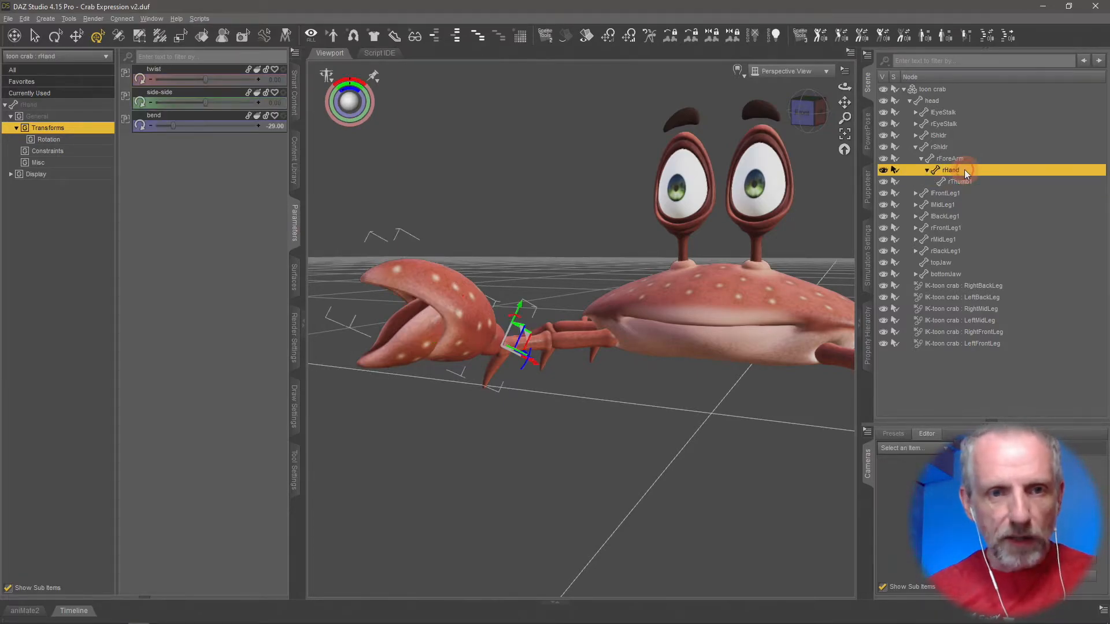
Show rThumb1's openclaw property in the Property Hierarchy and expand the Controllers of its ZRotate (openclaw) entry.
left_click(969, 183)
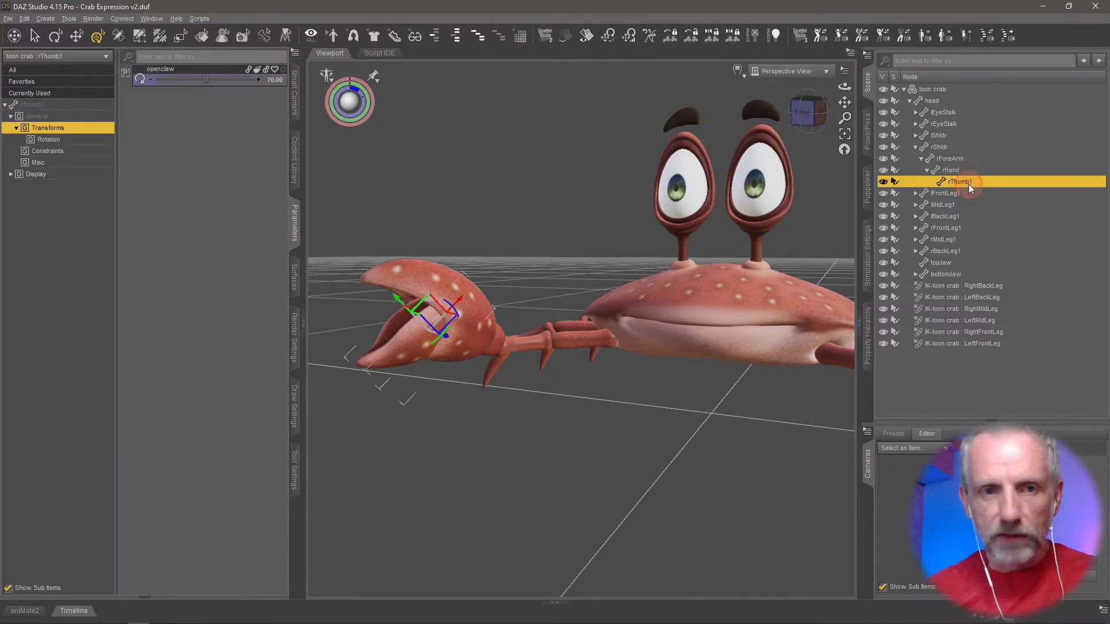
left_click(868, 338)
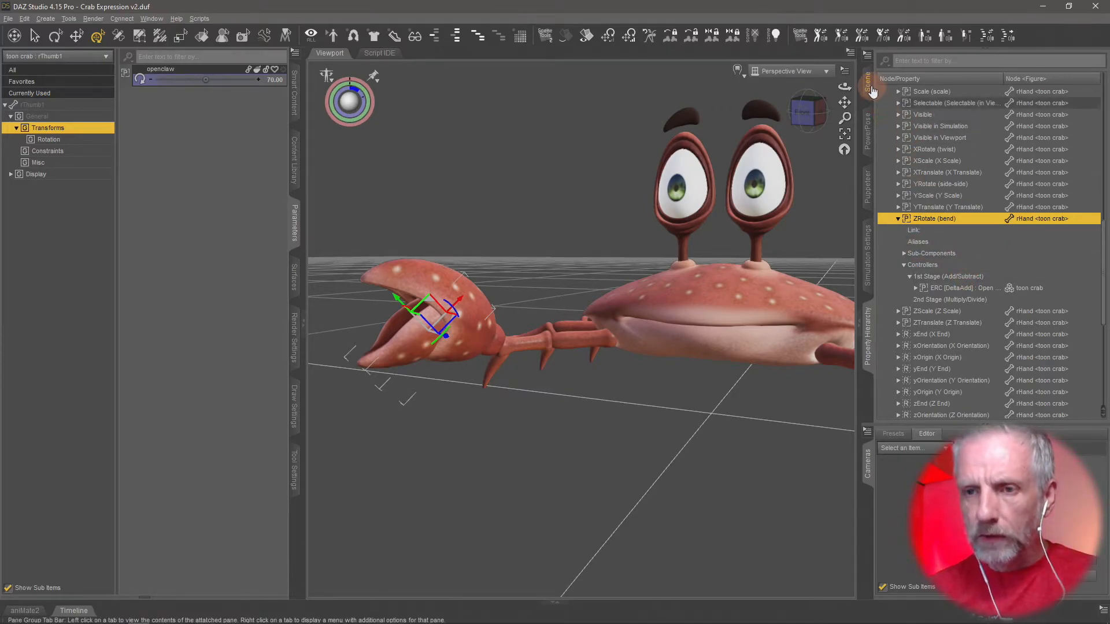
right_click(198, 71)
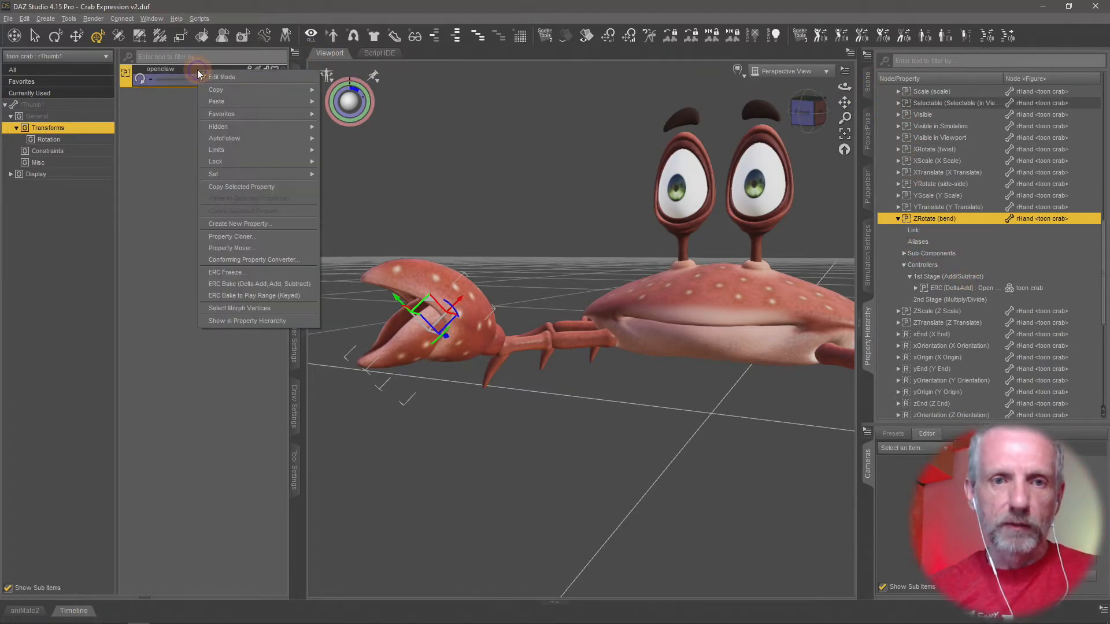
left_click(259, 321)
left_click(898, 252)
left_click(904, 297)
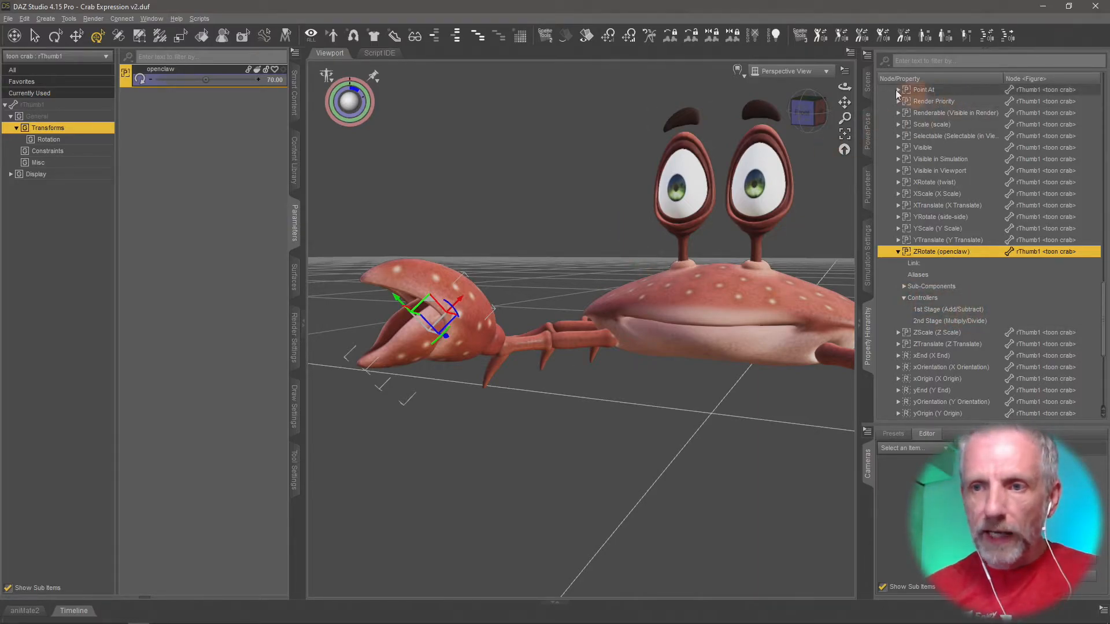
Link the toon crab's Open Right Claw property as a 1st Stage (Add/Subtract) controller of rThumb1's ZRotate (openclaw).
left_click(867, 82)
left_click(954, 89)
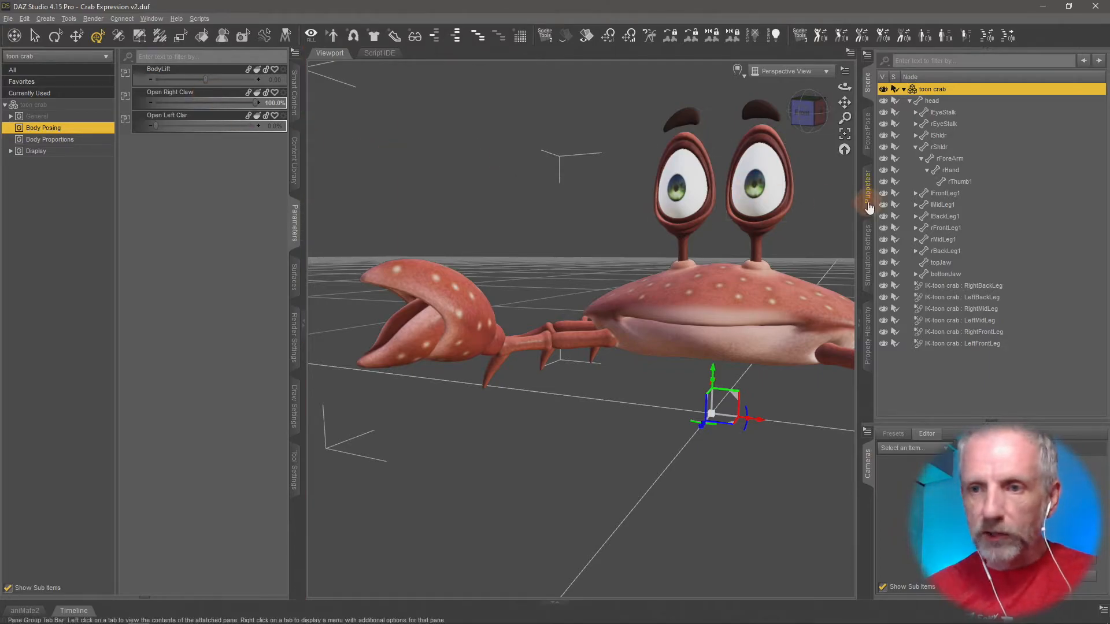
left_click(869, 331)
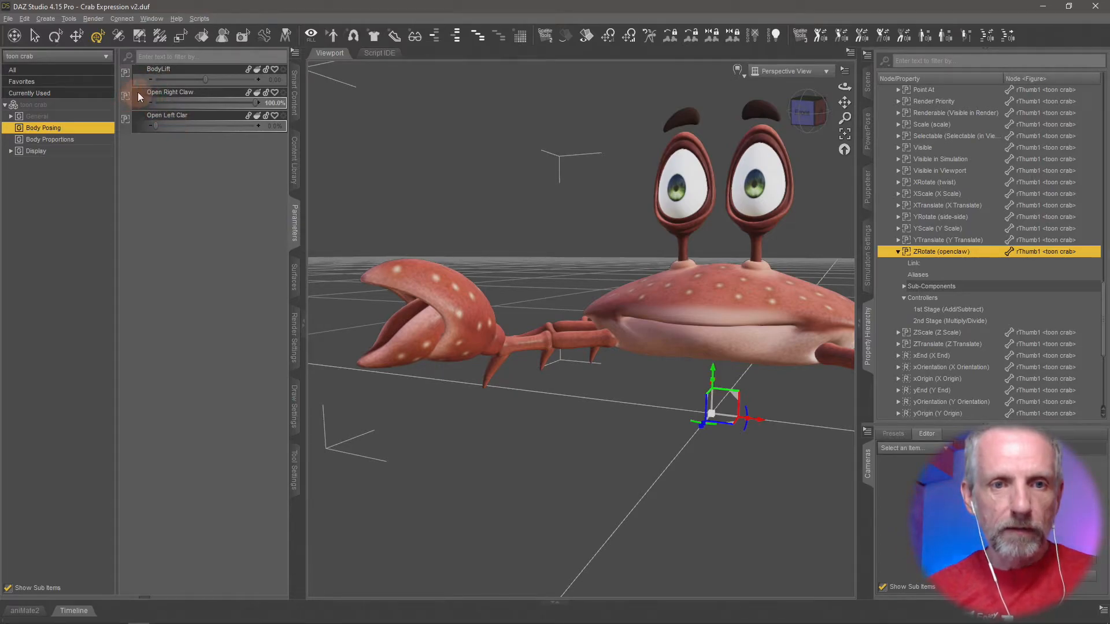
left_click_drag(139, 97, 969, 309)
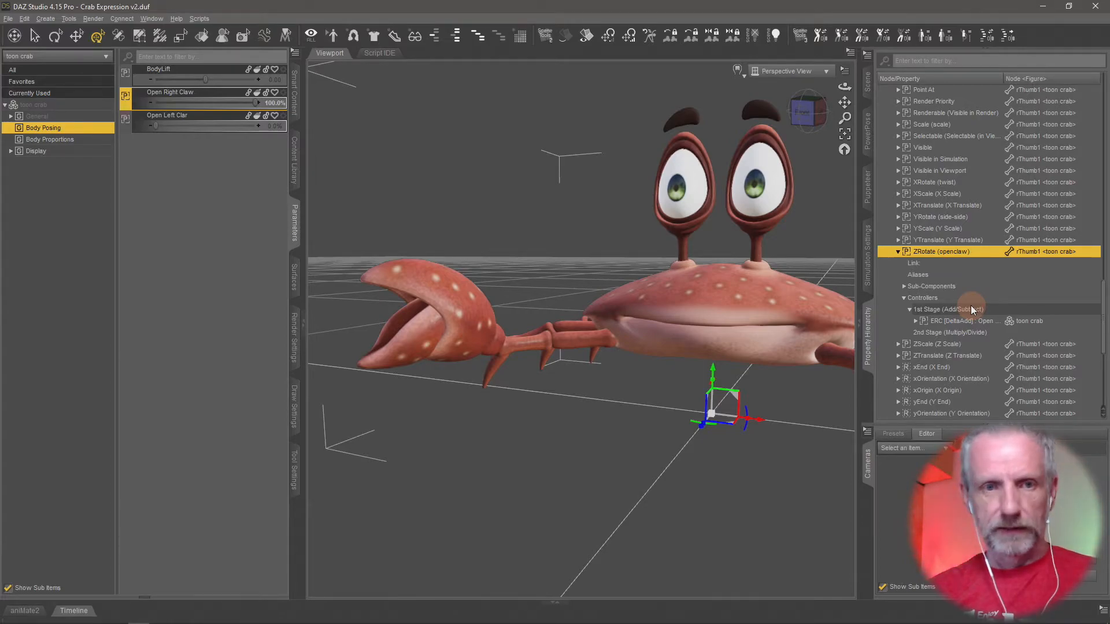
right_click(976, 309)
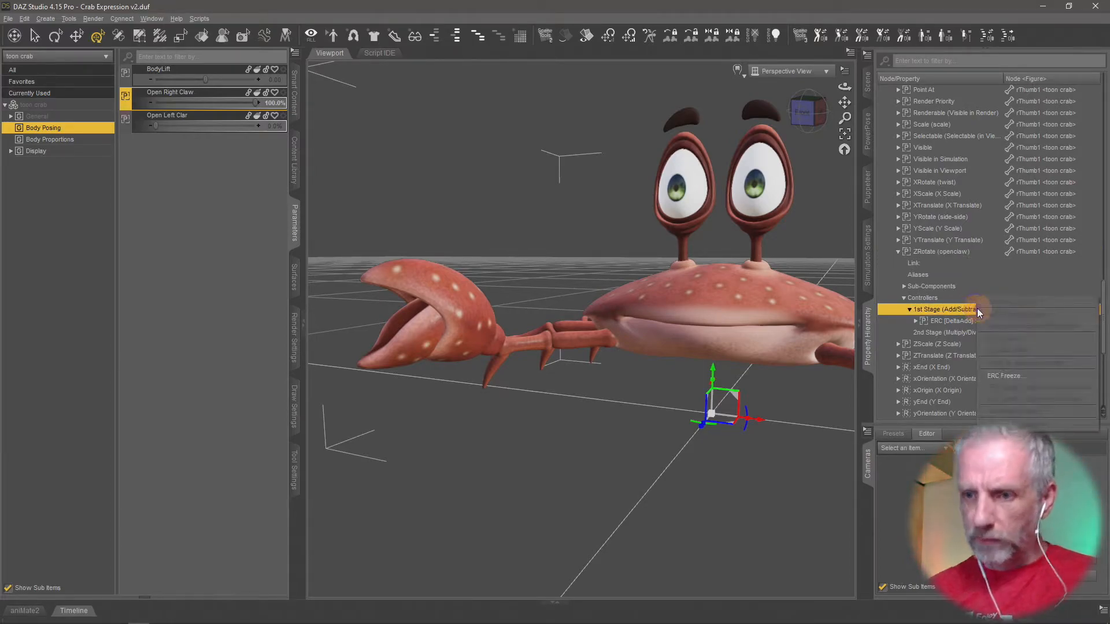
left_click(1003, 376)
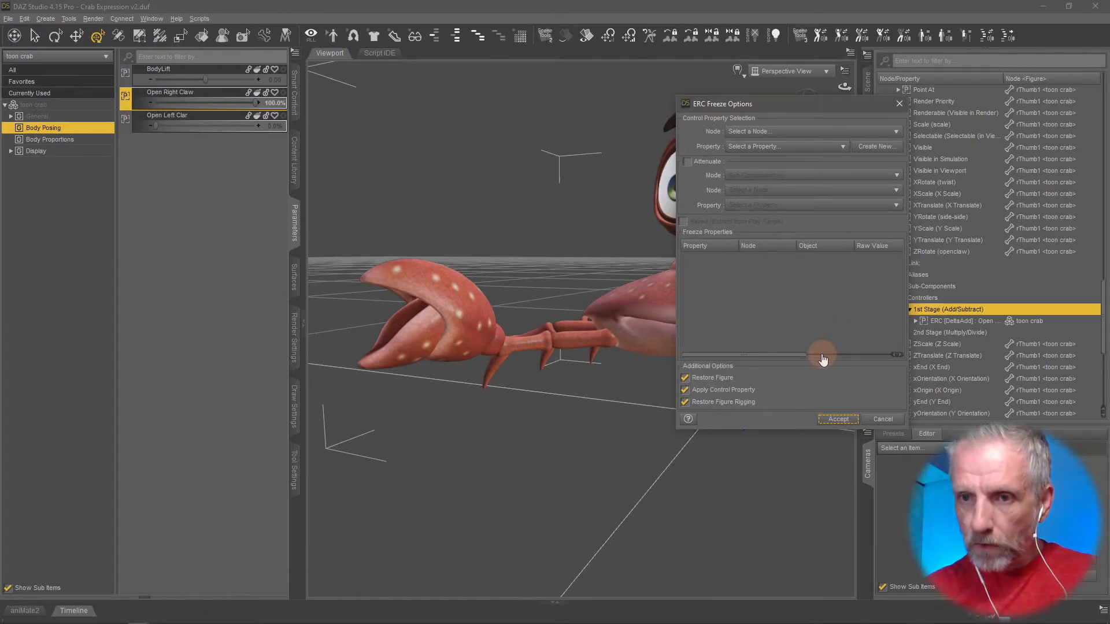
left_click(862, 379)
left_click(838, 419)
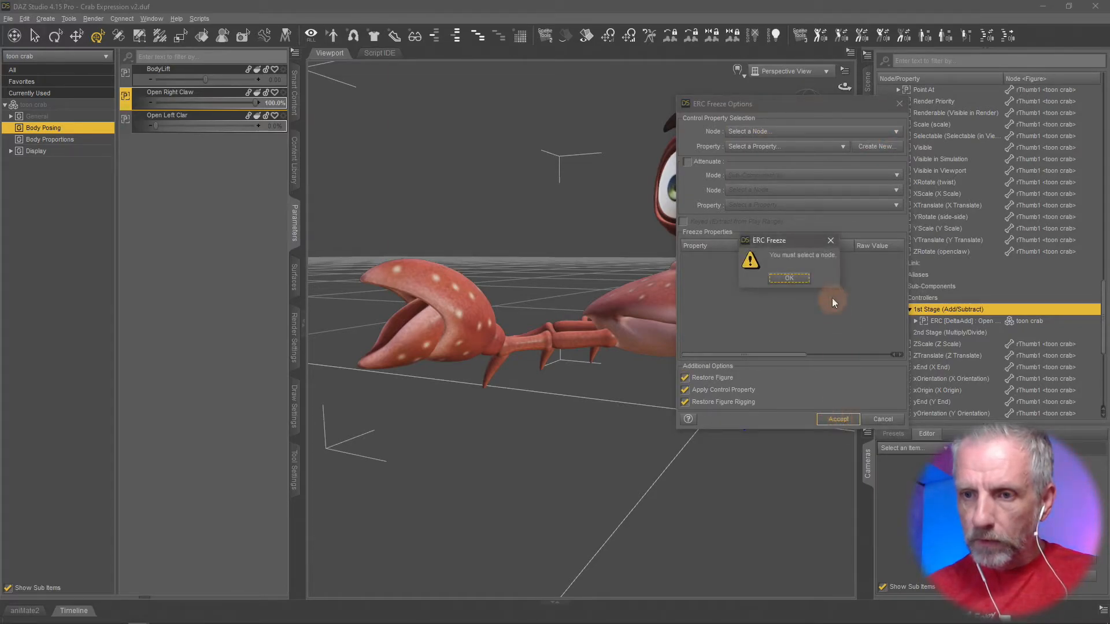
left_click(788, 278)
left_click(845, 133)
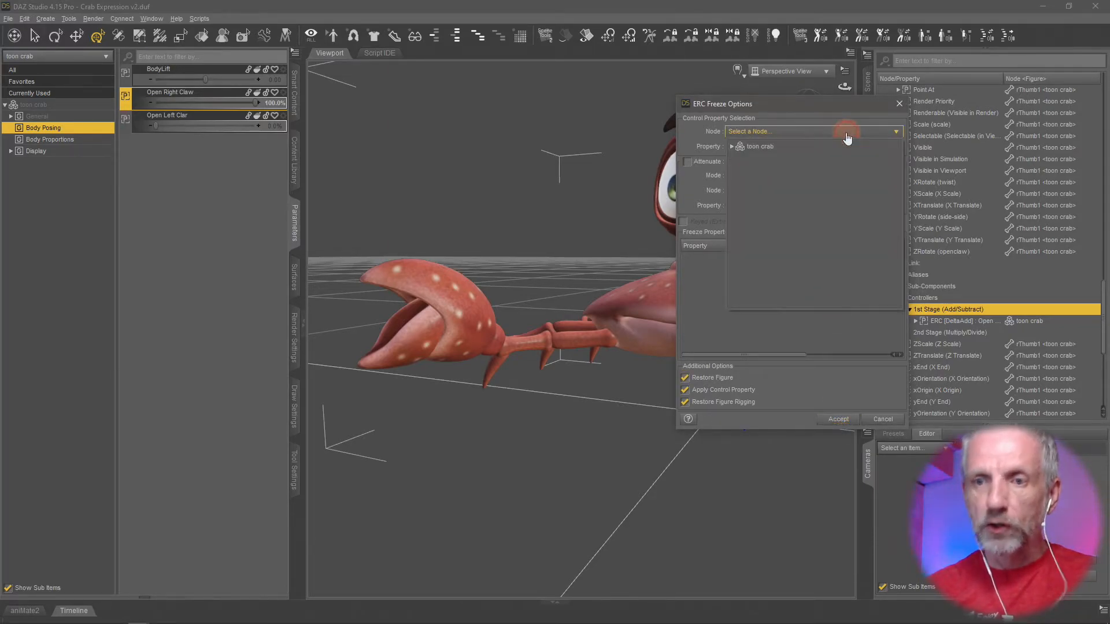
left_click(856, 343)
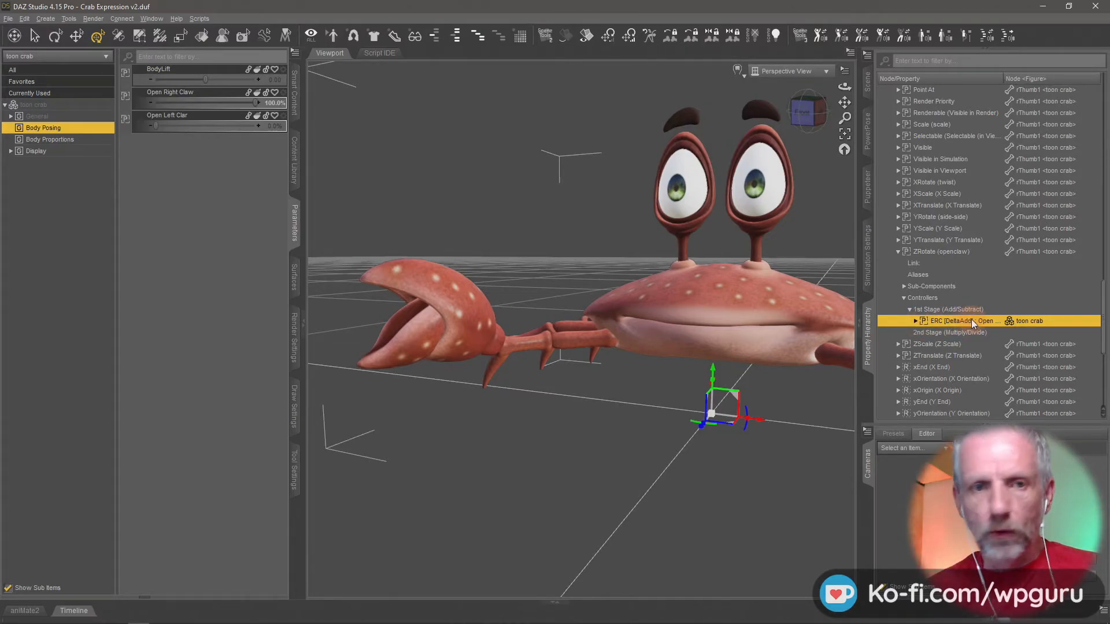
ERC Freeze the toon crab's Open Right Claw property with rThumb1's ZRotate (openclaw) and rHand's ZRotate (bend) included.
right_click(212, 93)
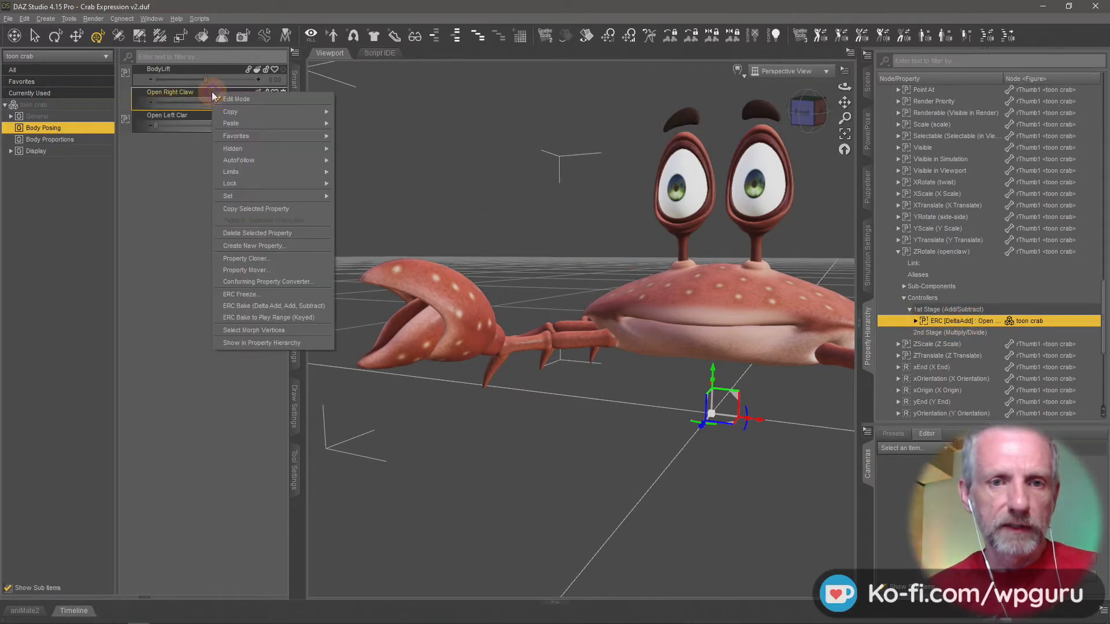
left_click(255, 296)
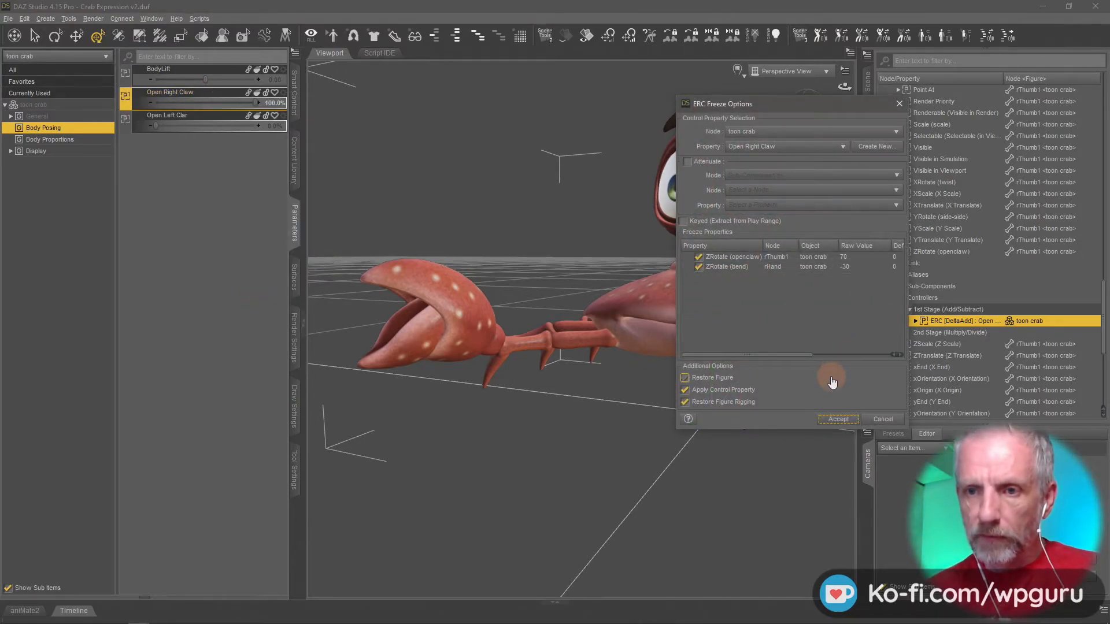
left_click(830, 393)
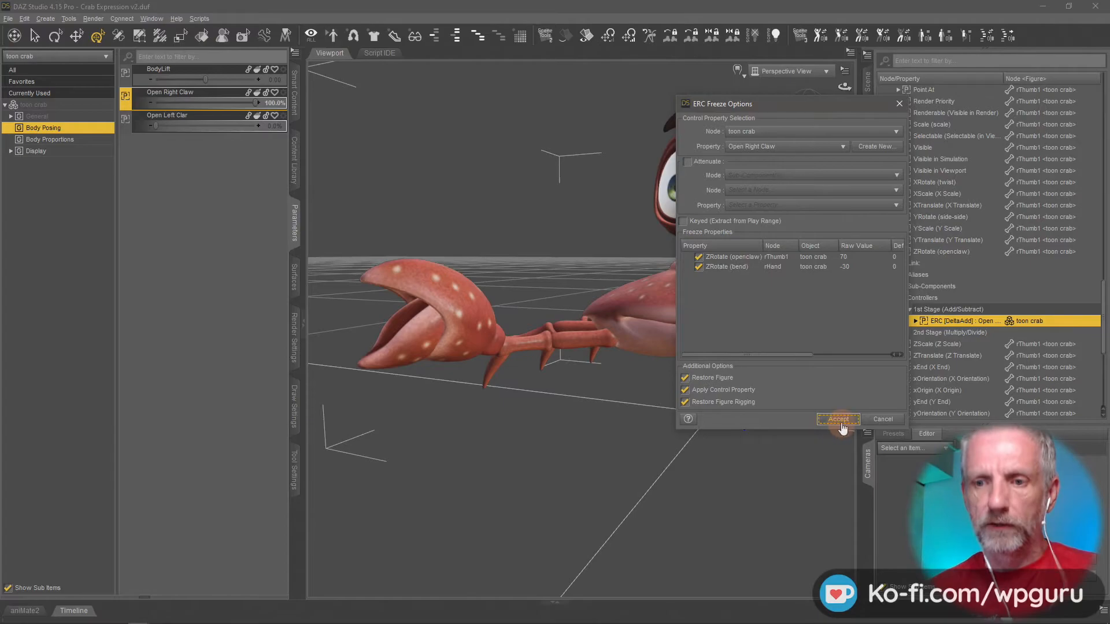
left_click(838, 419)
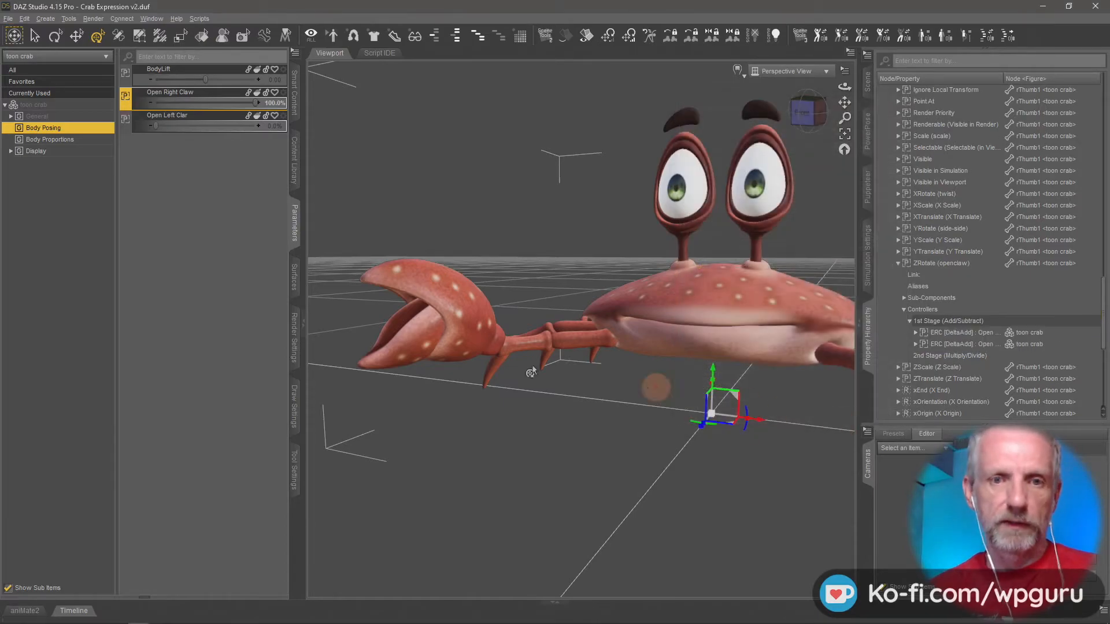
Turn off Edit Mode and test the Open Right Claw slider, leaving it at 0%.
right_click(205, 199)
left_click(231, 205)
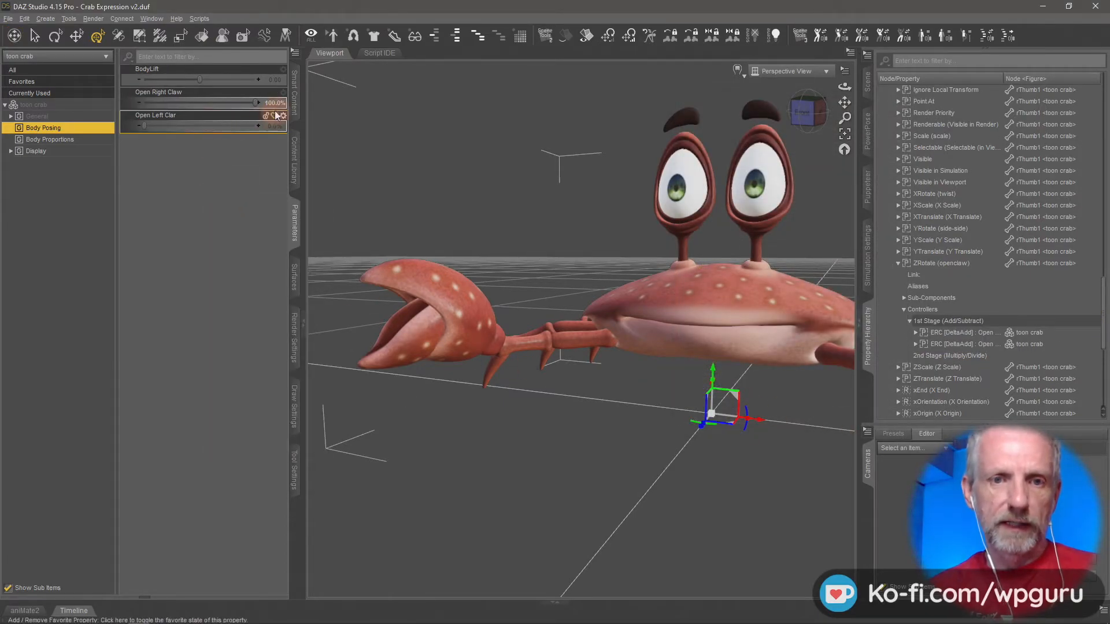
left_click_drag(255, 101, 333, 81)
left_click_drag(3, 55, 484, 294)
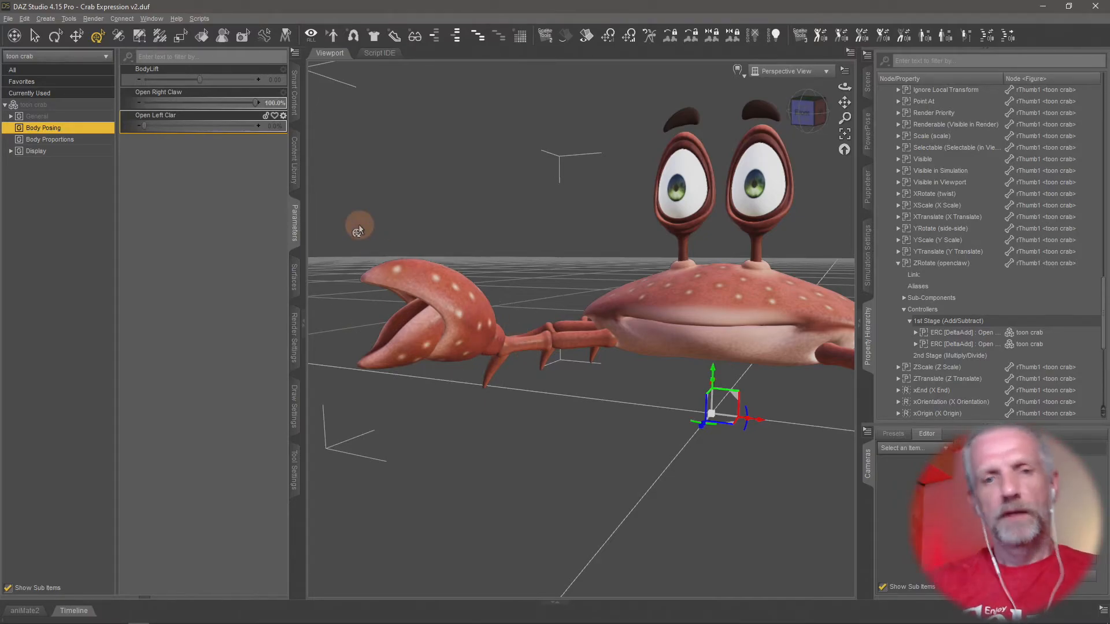
left_click_drag(255, 104, 62, 109)
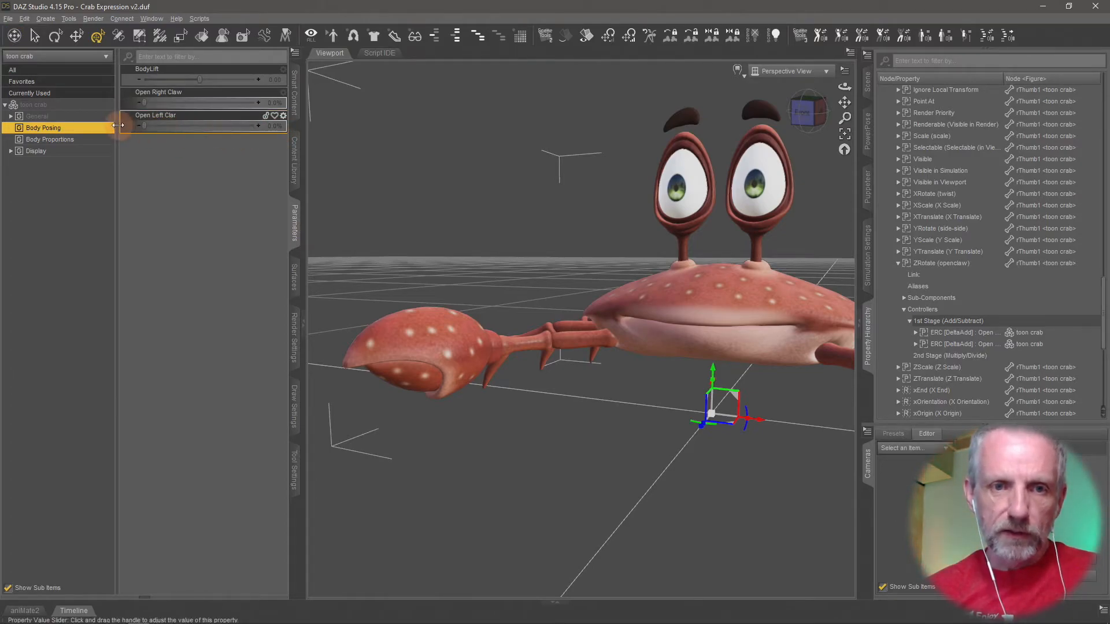
Turn on Edit Mode and correct the left claw slider's label to Open Left Claw in its parameter settings.
right_click(207, 152)
left_click(241, 158)
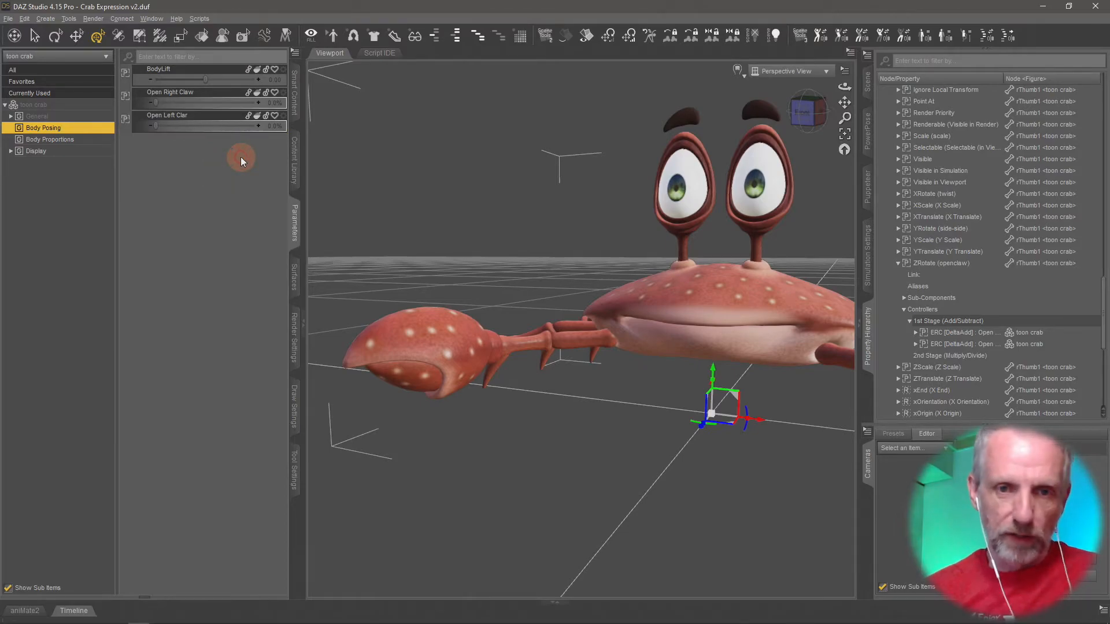
left_click(284, 119)
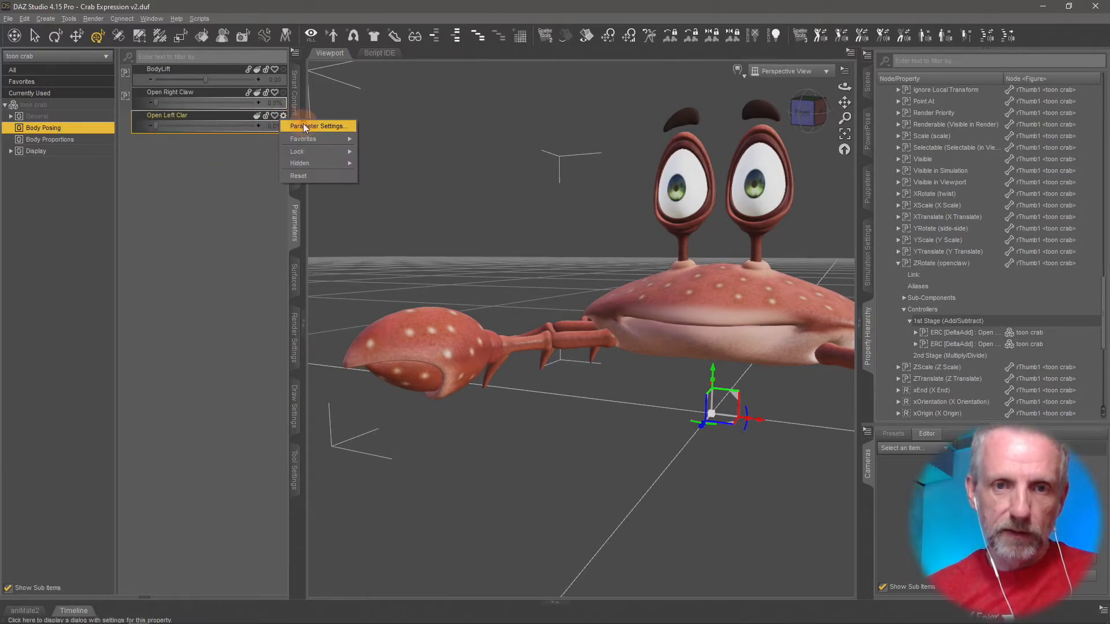
left_click(303, 123)
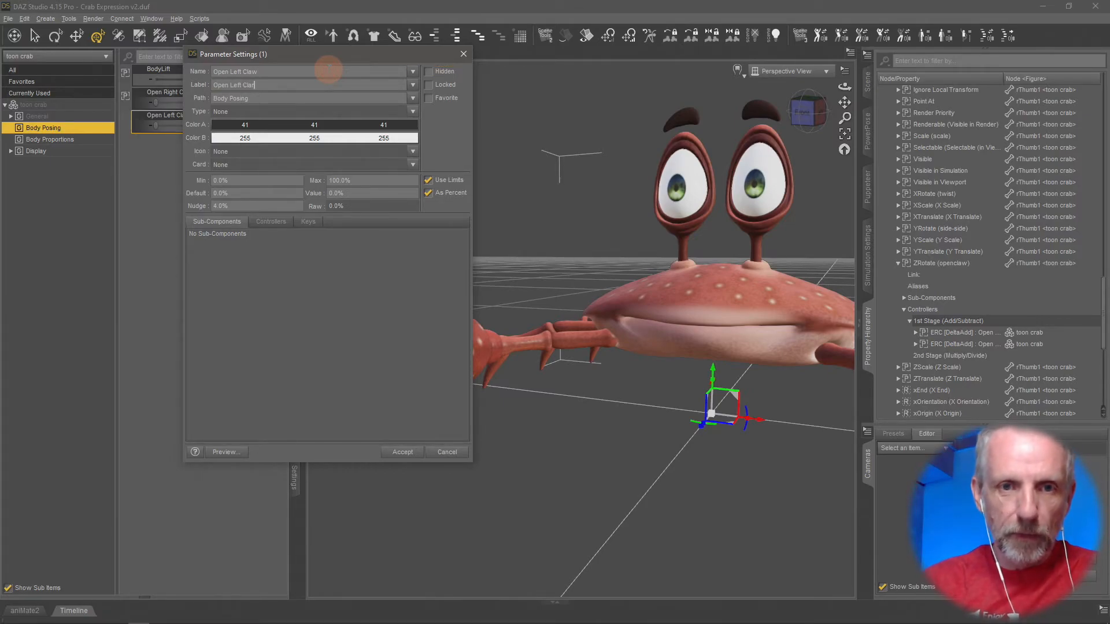
key("Return")
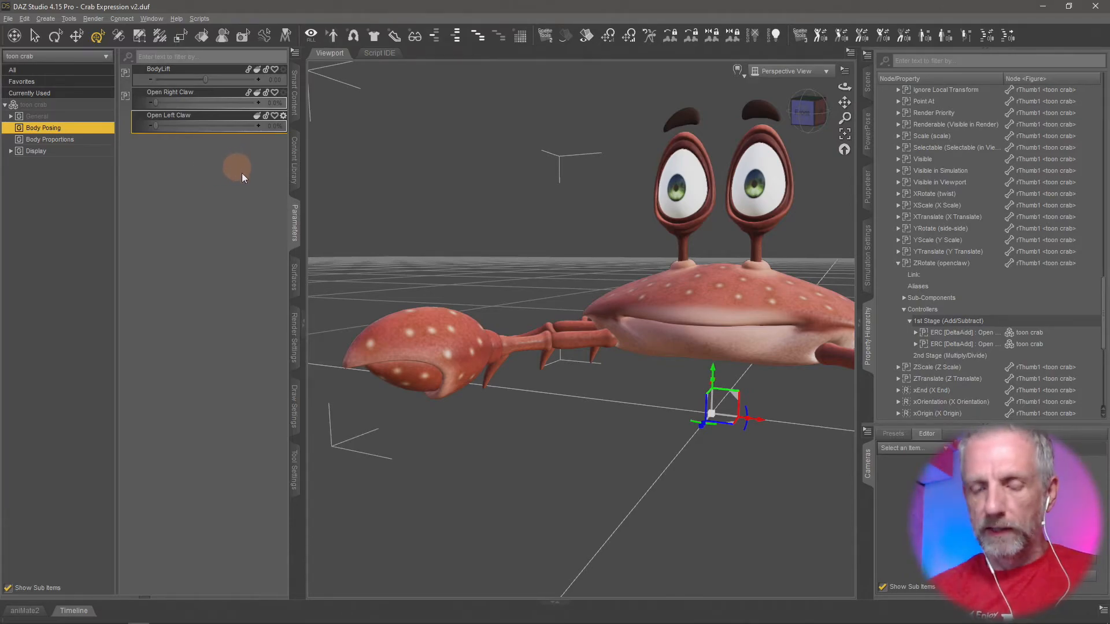
Turn off Edit Mode for the crab's left hand (lHand) and set its bend to 30.
middle_click_drag(486, 287, 535, 293)
key("ctrl+z")
middle_click_drag(496, 391, 553, 361)
left_click(593, 312)
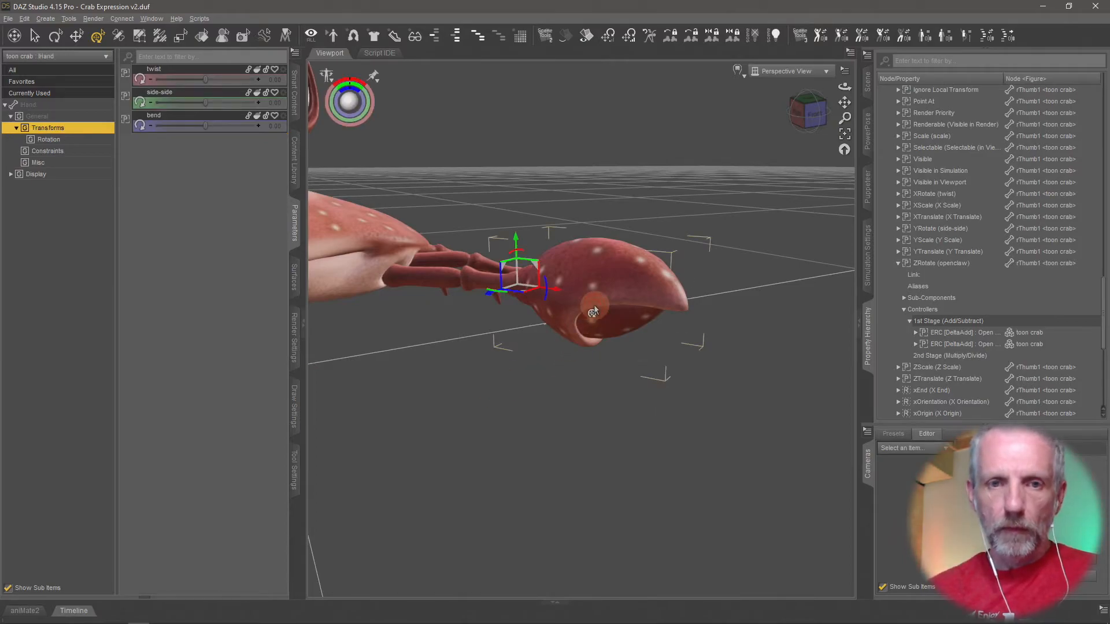
right_click(190, 193)
left_click(214, 200)
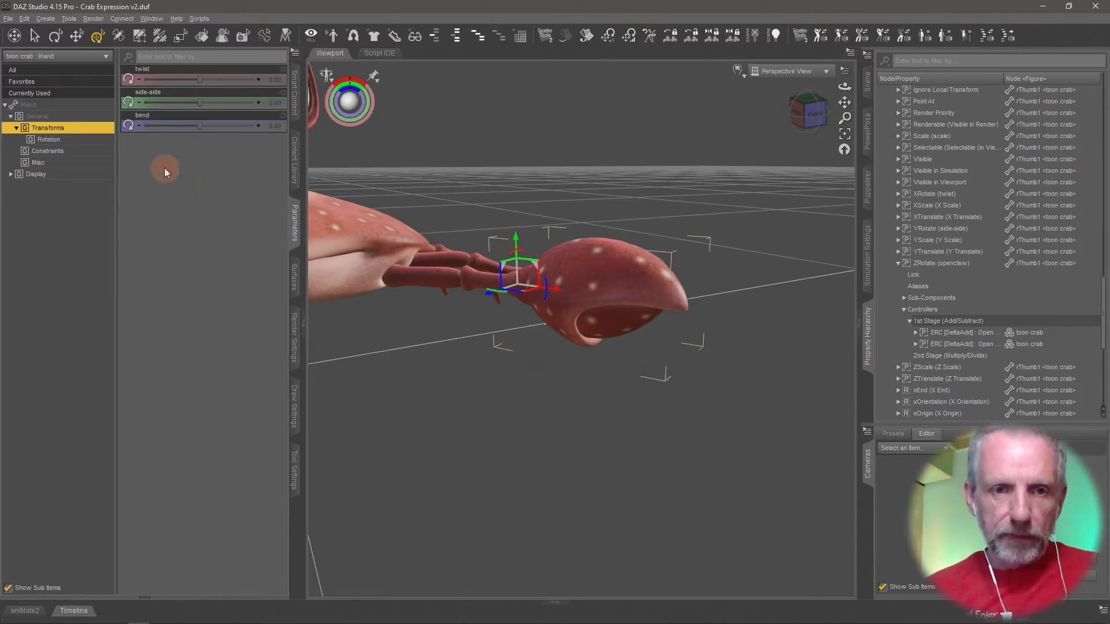
left_click_drag(199, 126, 238, 128)
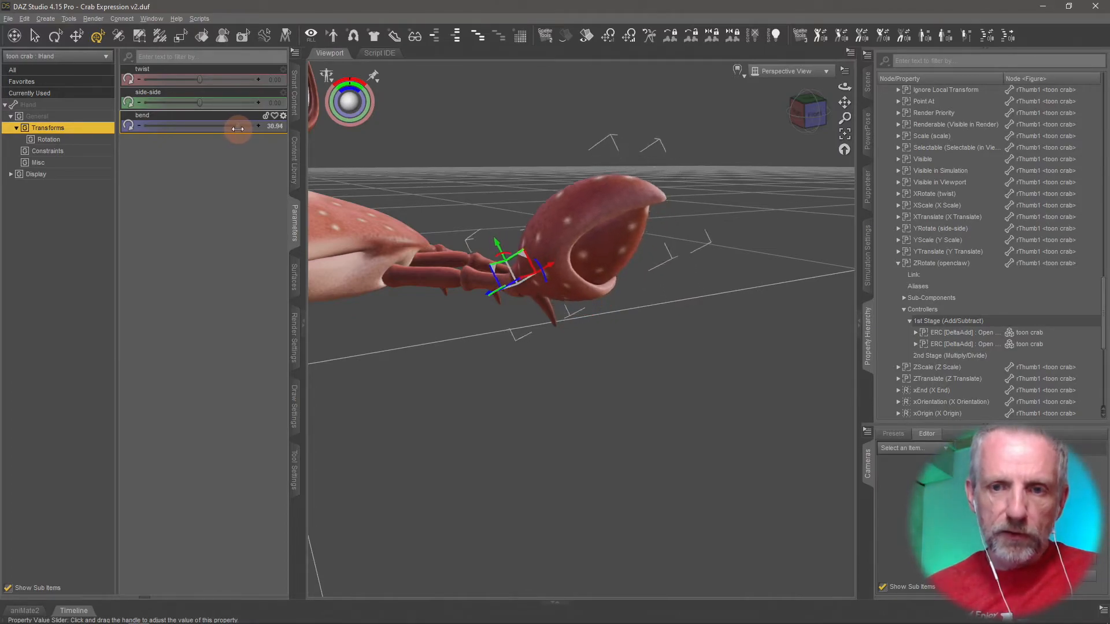
left_click(271, 127)
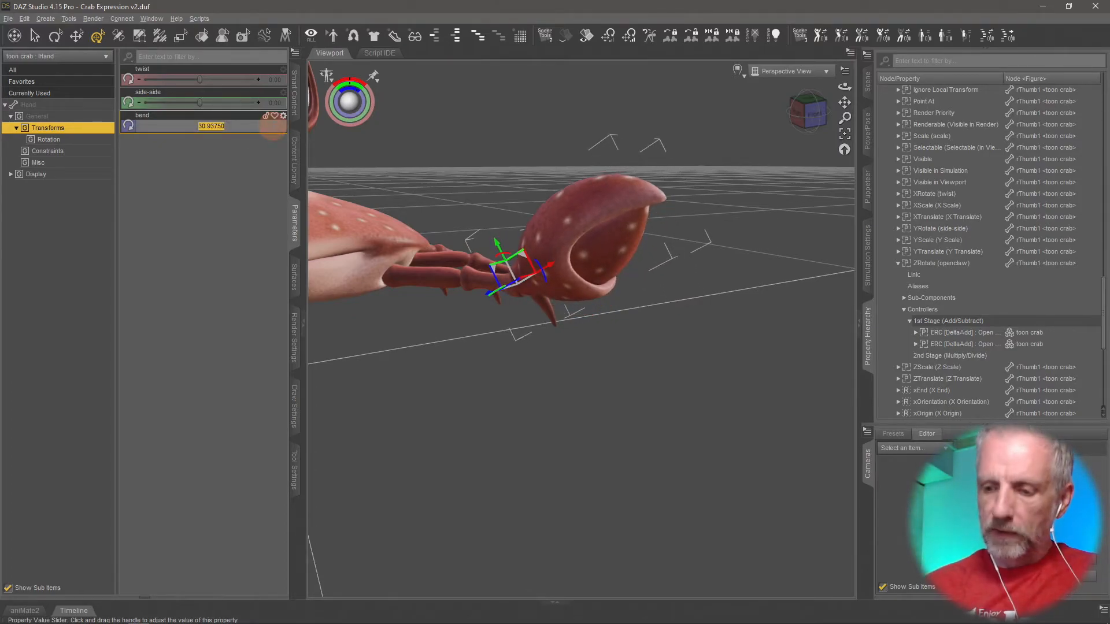
type("30")
key("Return")
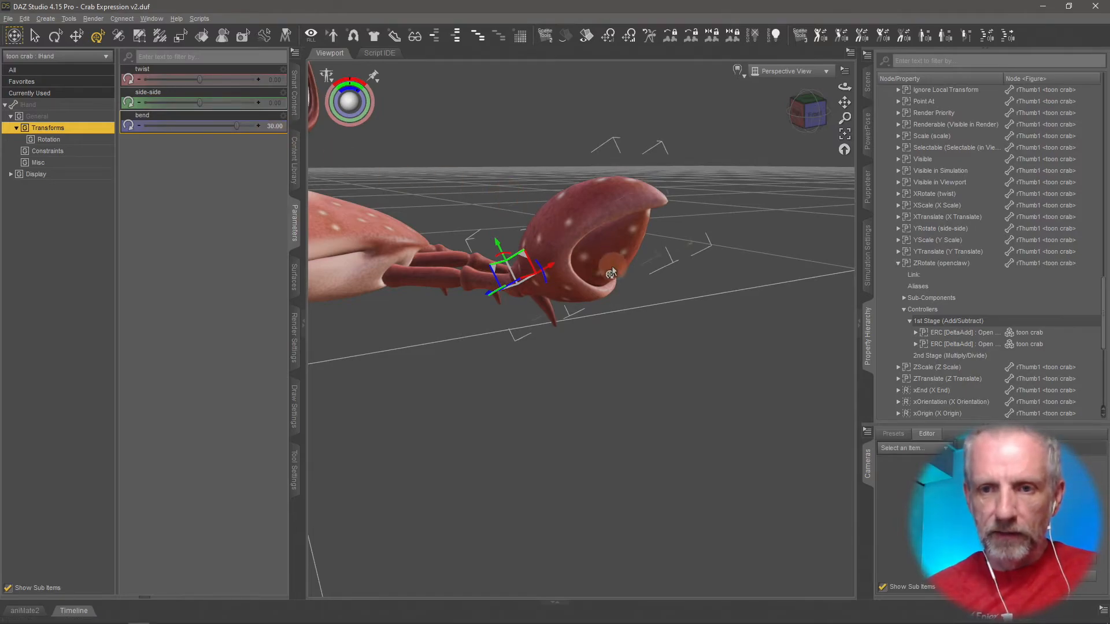
Set the openclaw value of the left claw's thumb (lThumb1) to -70.
left_click(613, 269)
left_click_drag(203, 79, 201, 80)
left_click(275, 79)
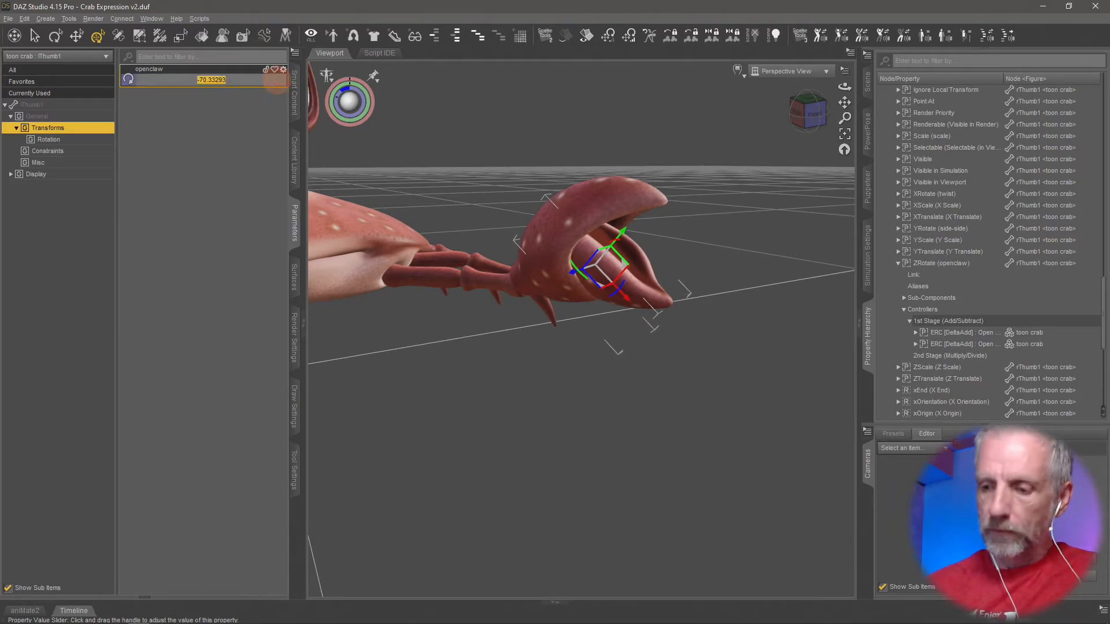
type("-70")
key("Return")
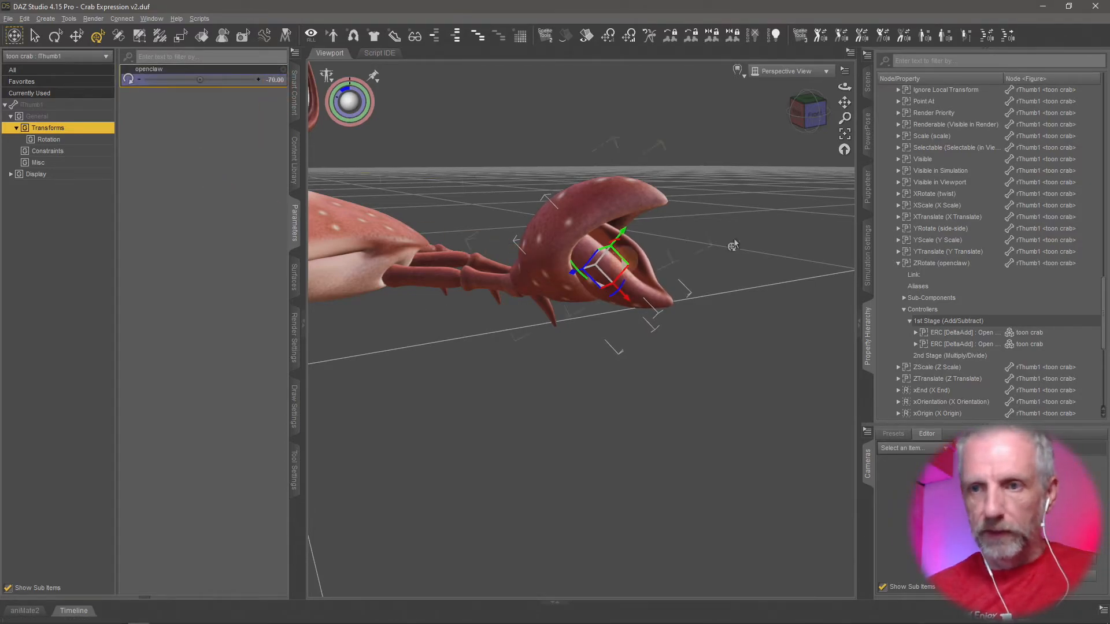
Set the toon crab's Open Left Claw slider to 100% and turn on Edit Mode for its parameters.
left_click(871, 89)
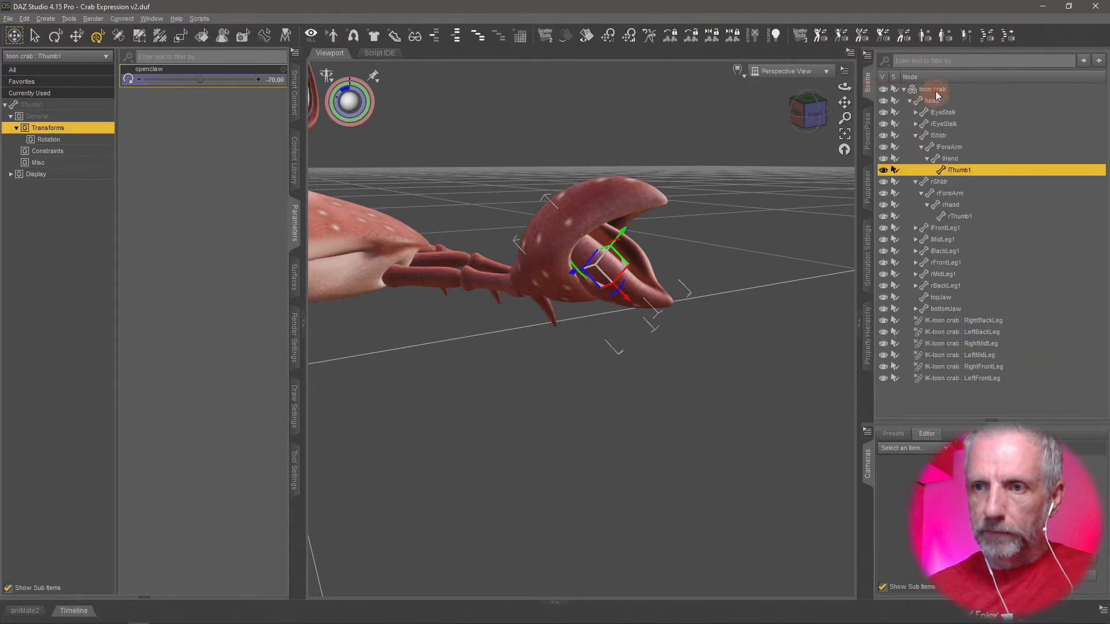
left_click(924, 89)
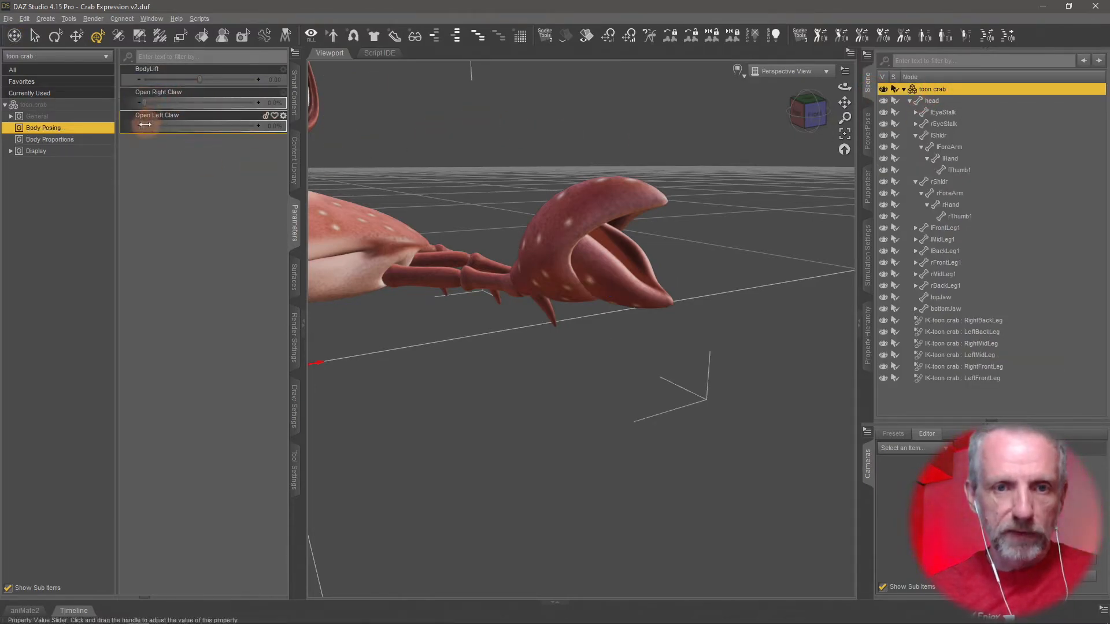
left_click_drag(145, 124, 274, 139)
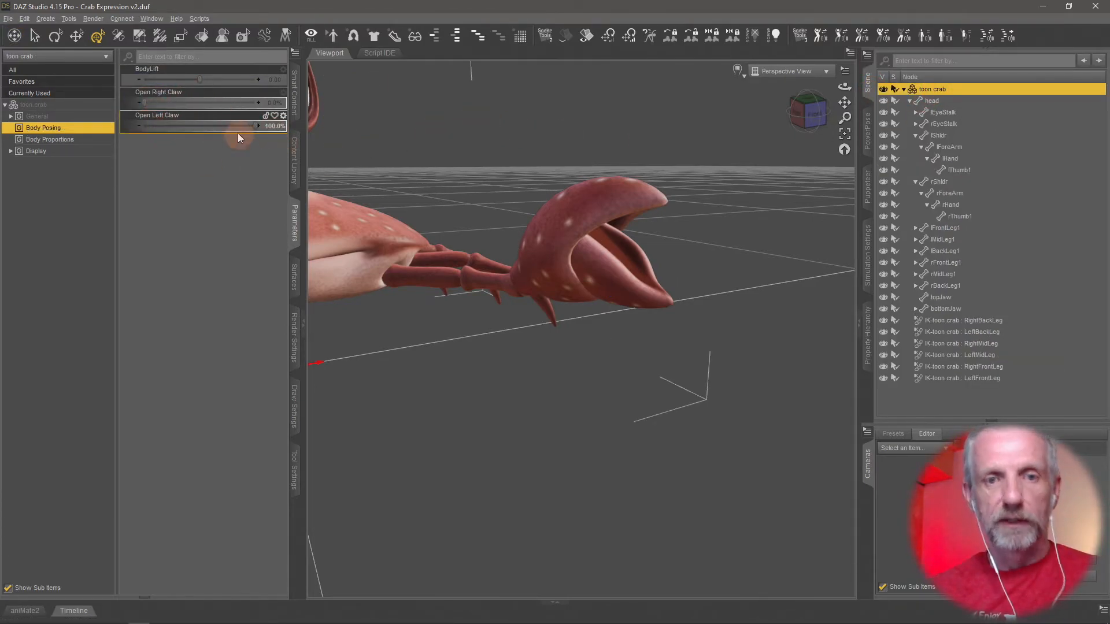
right_click(199, 156)
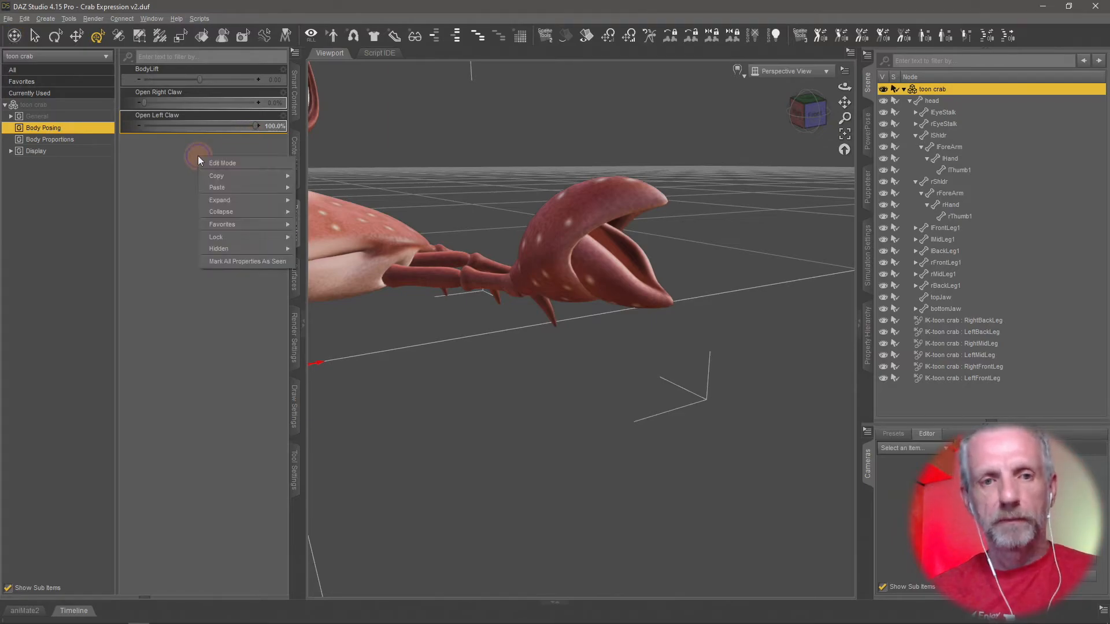
left_click(227, 163)
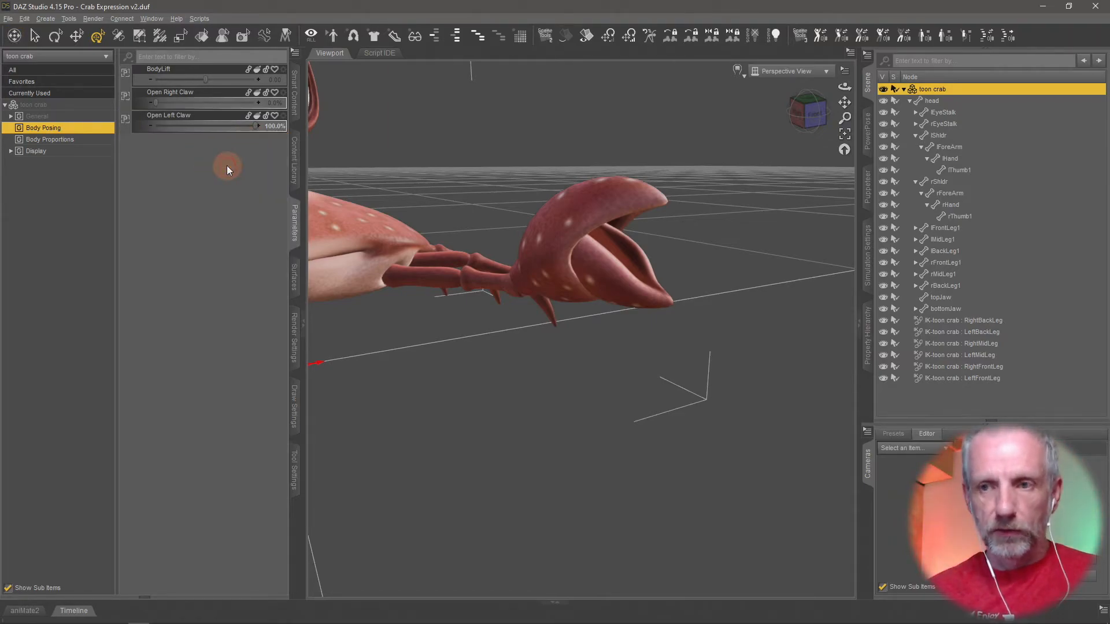
In the Property Hierarchy, add the toon crab's Open Left Claw slider as a 1st Stage (Add/Subtract) controller of the left hand's bend.
left_click(606, 216)
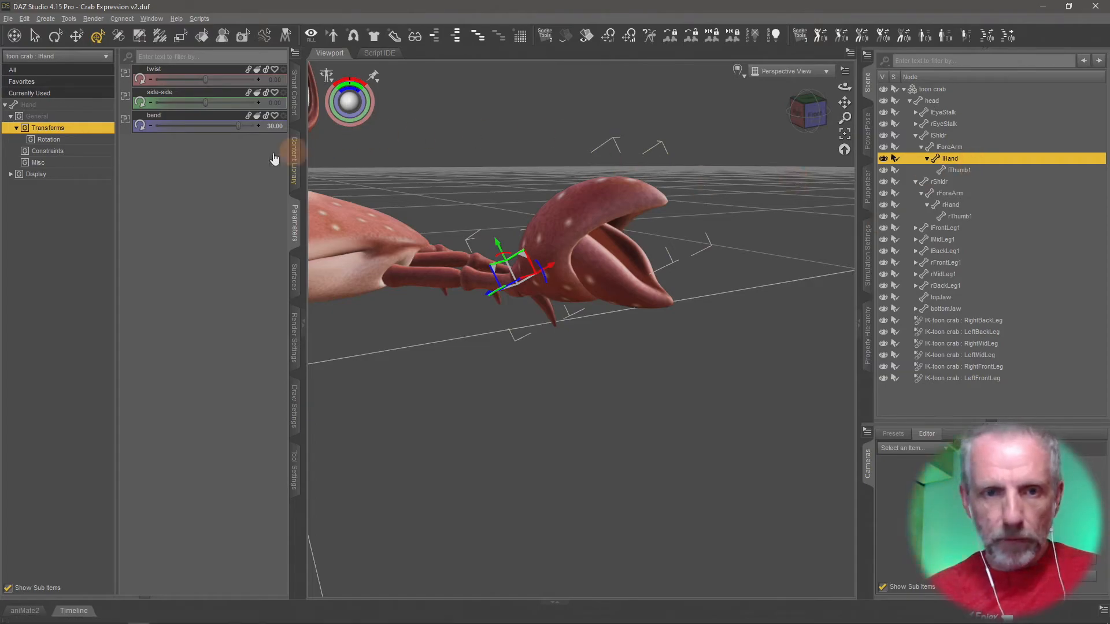
right_click(215, 120)
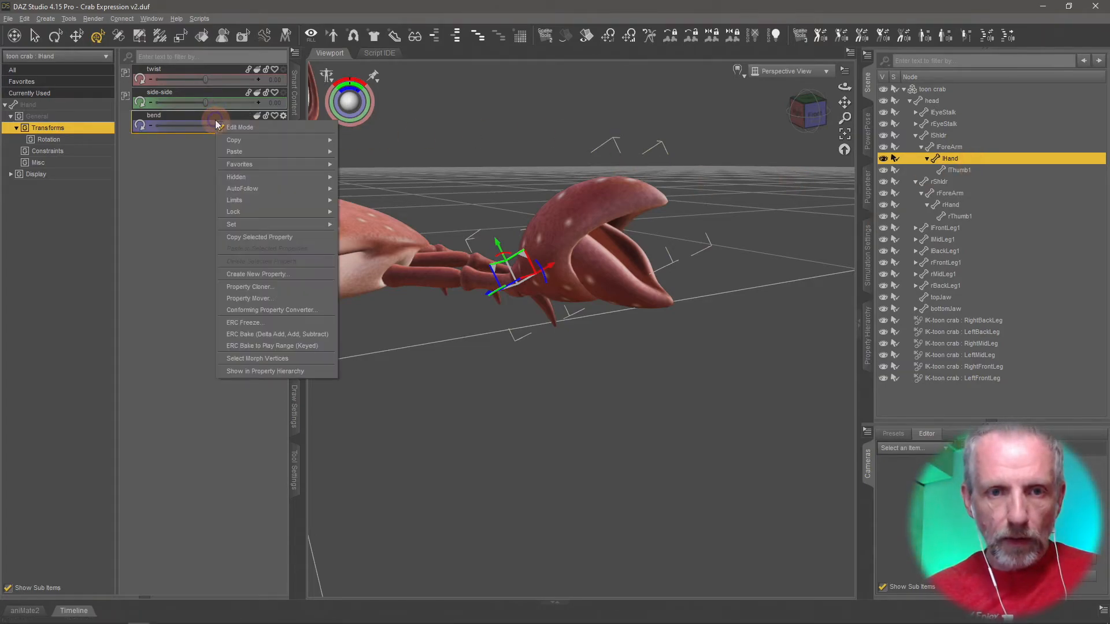
left_click(261, 374)
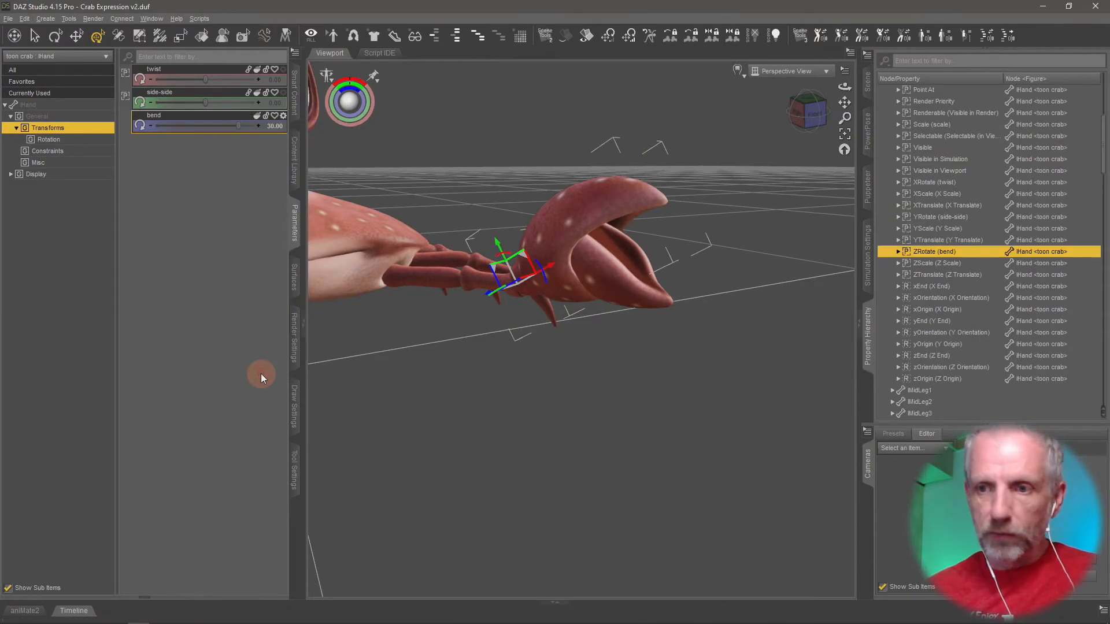
left_click(899, 252)
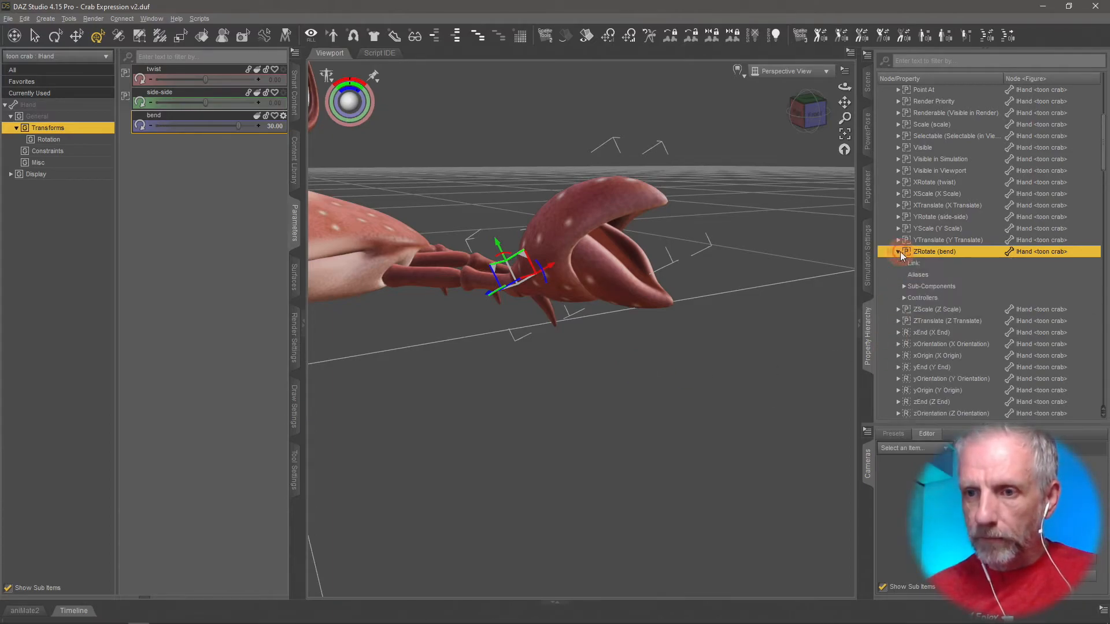
left_click(903, 298)
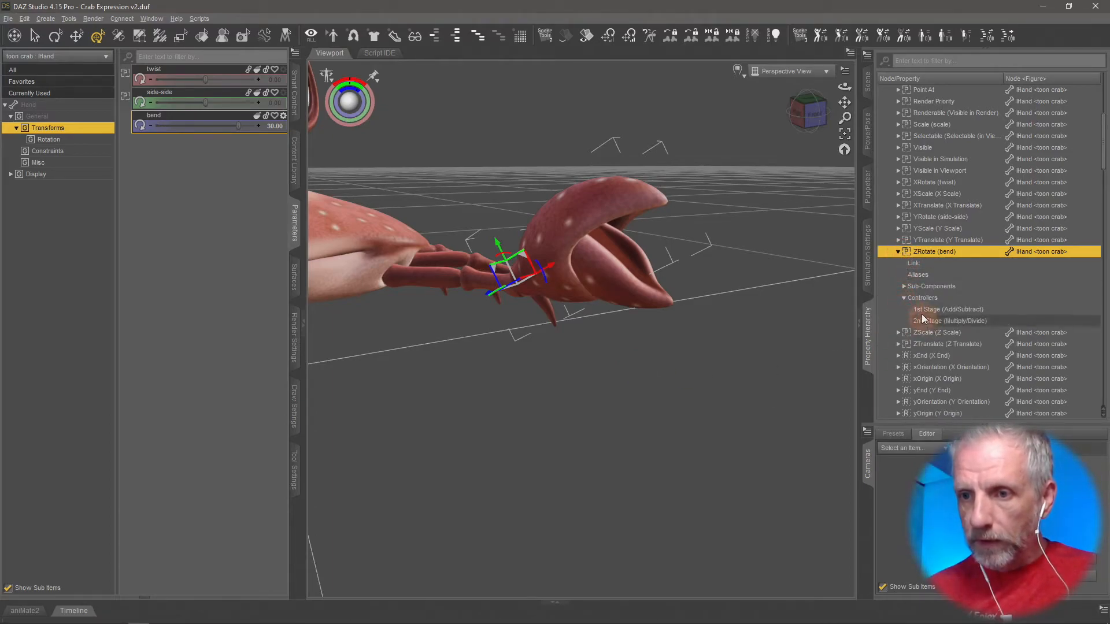
left_click(870, 91)
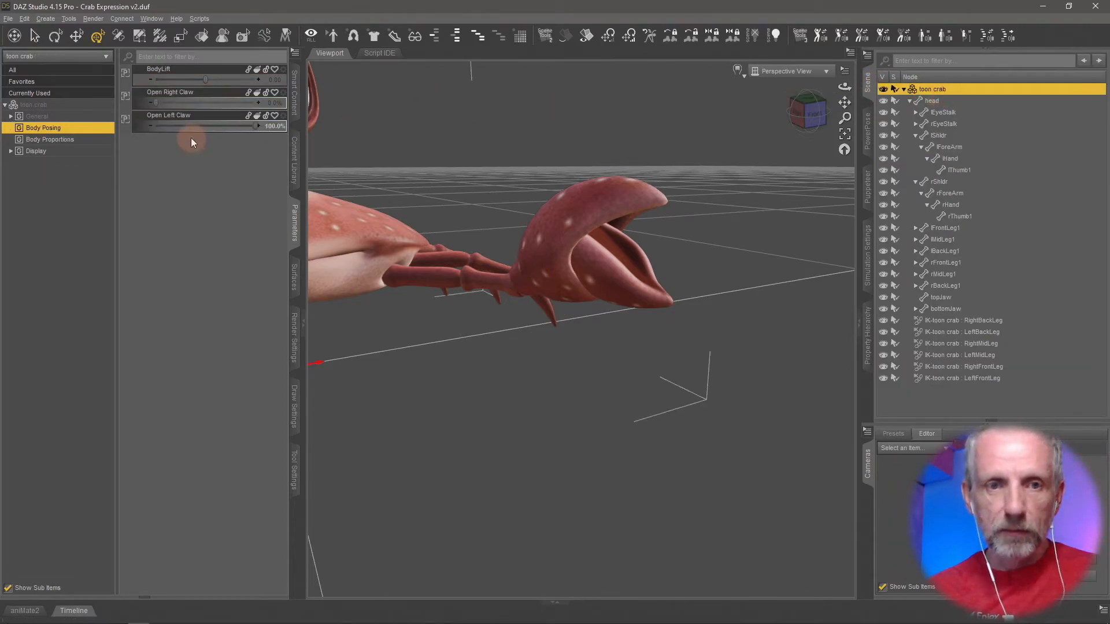
left_click(867, 340)
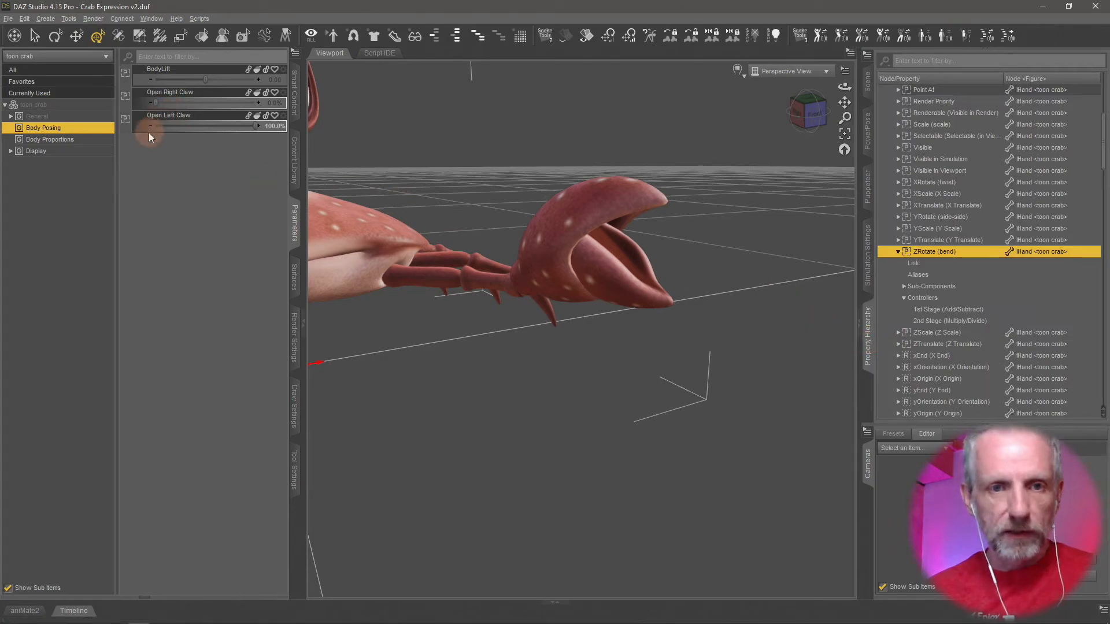
left_click_drag(143, 115, 991, 307)
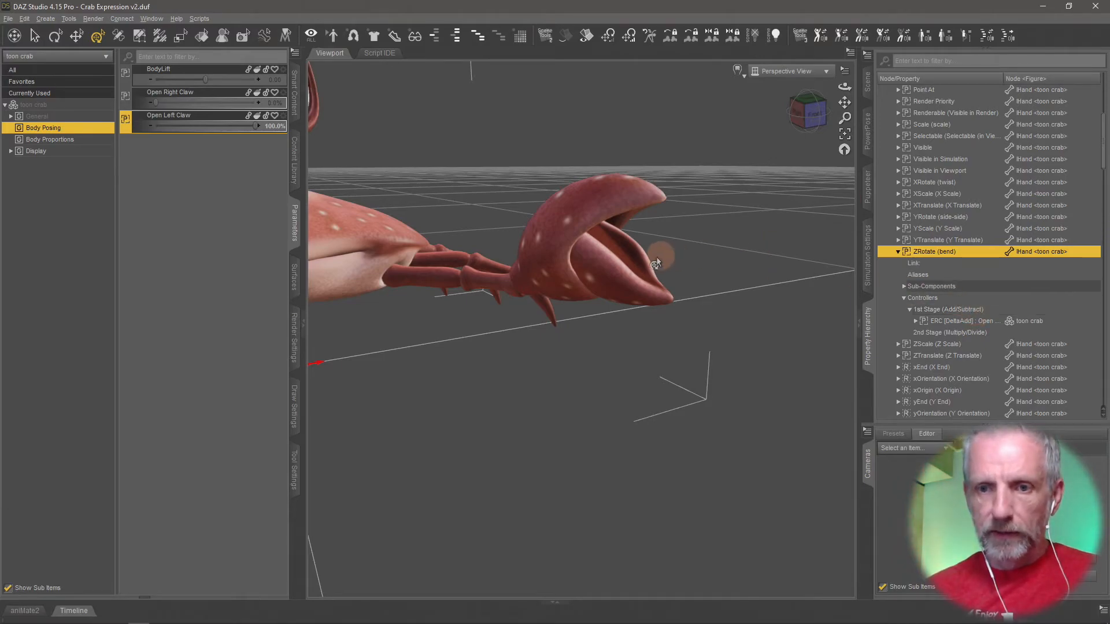
Add the Open Left Claw slider as a 1st Stage (Add/Subtract) controller of the left thumb's (lThumb1) openclaw property.
left_click(626, 278)
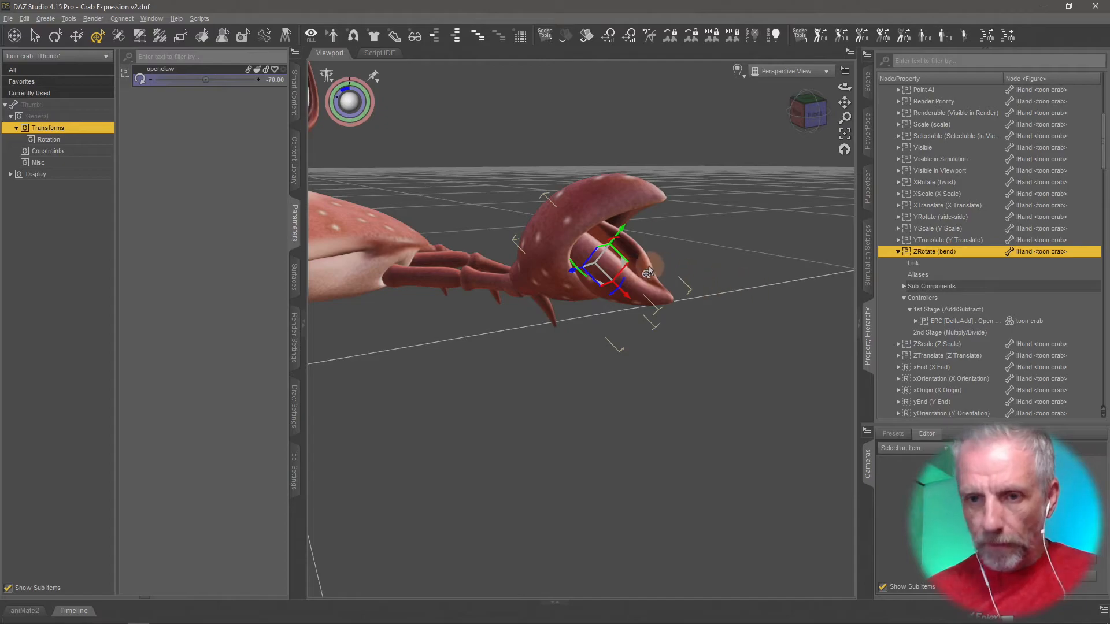
right_click(185, 70)
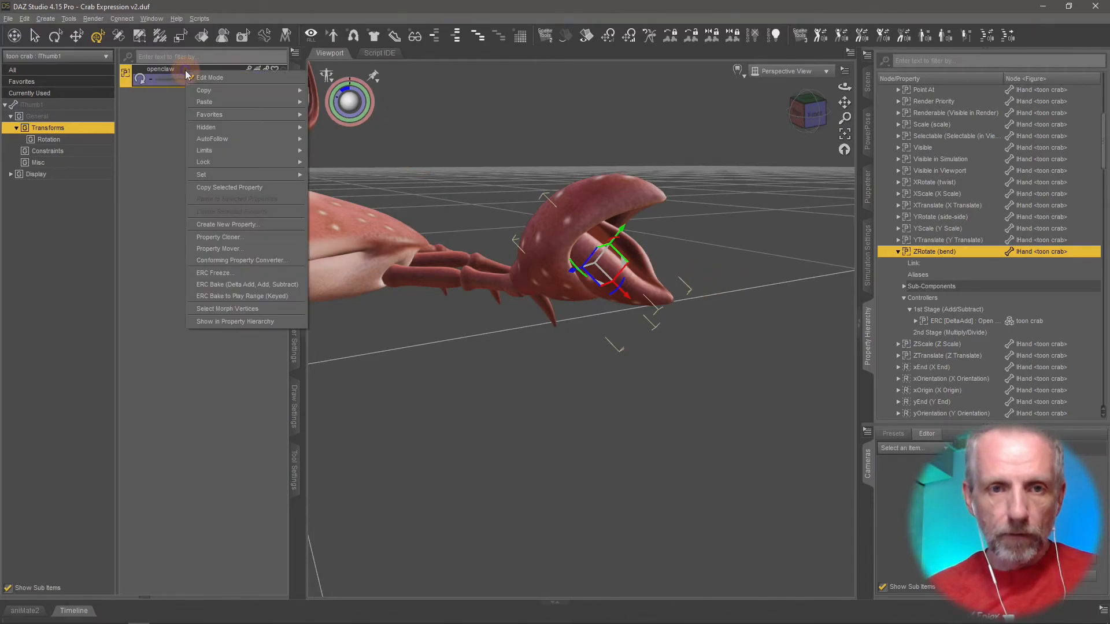
left_click(256, 322)
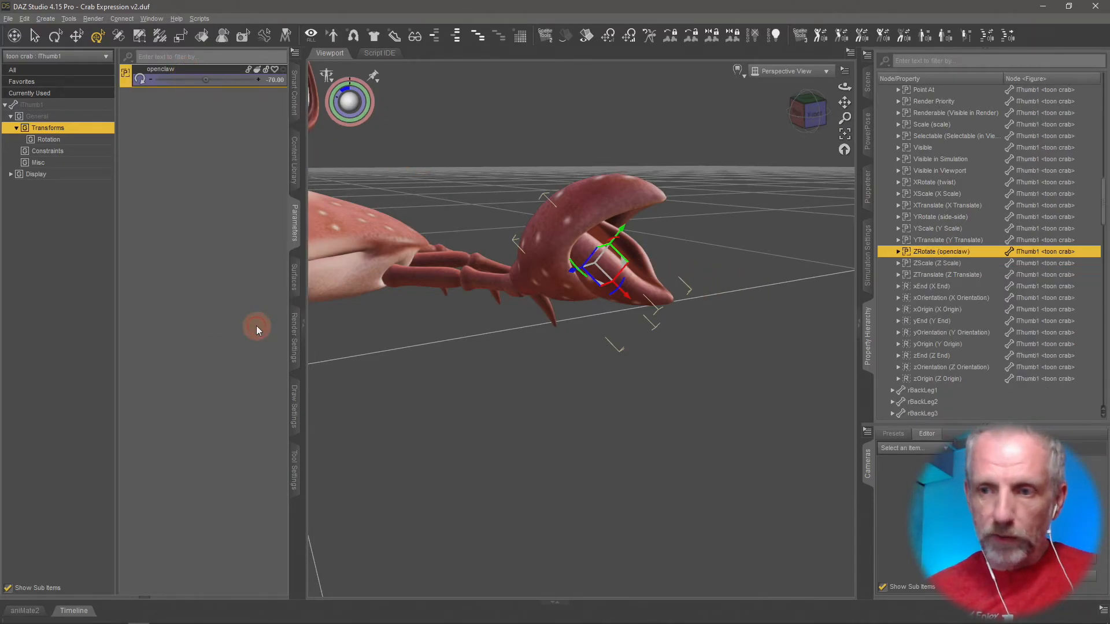
left_click(899, 252)
left_click(903, 297)
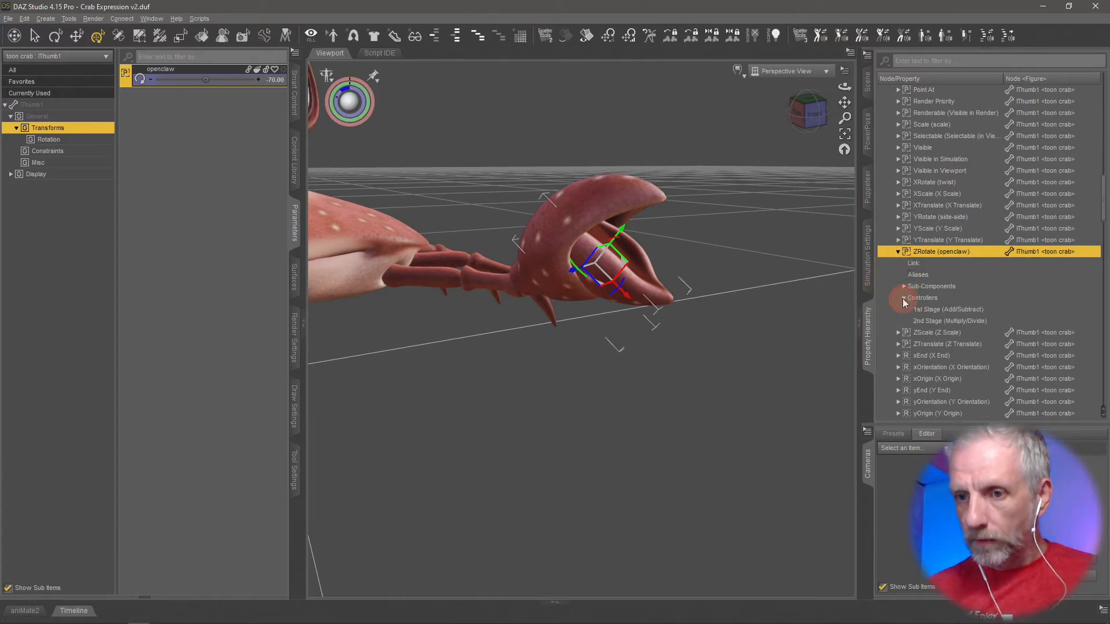
left_click(867, 83)
left_click(947, 89)
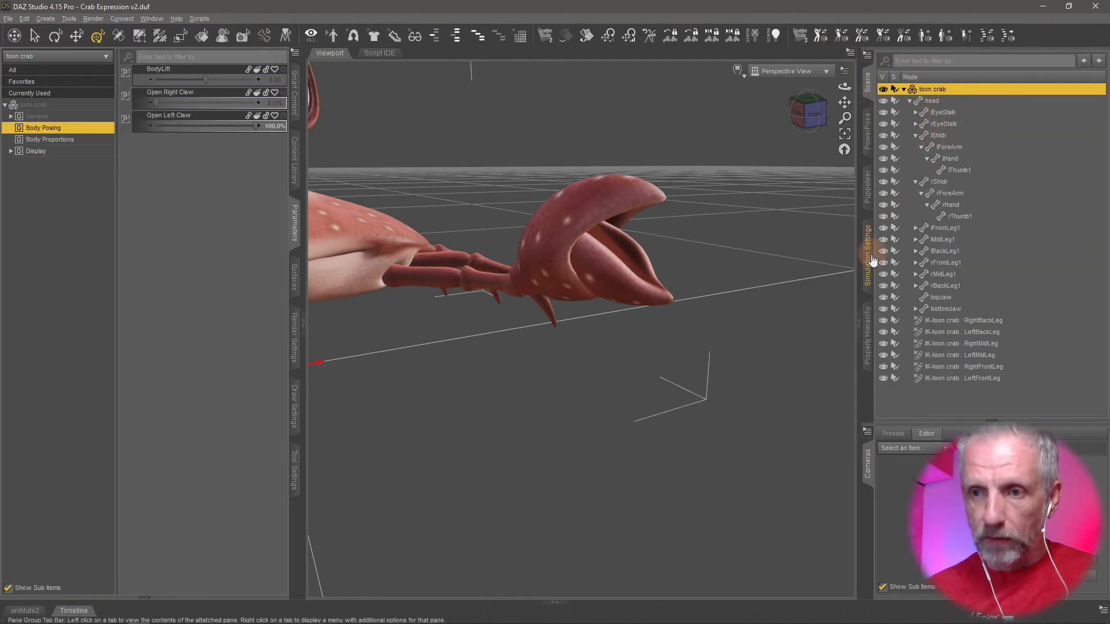
left_click(867, 335)
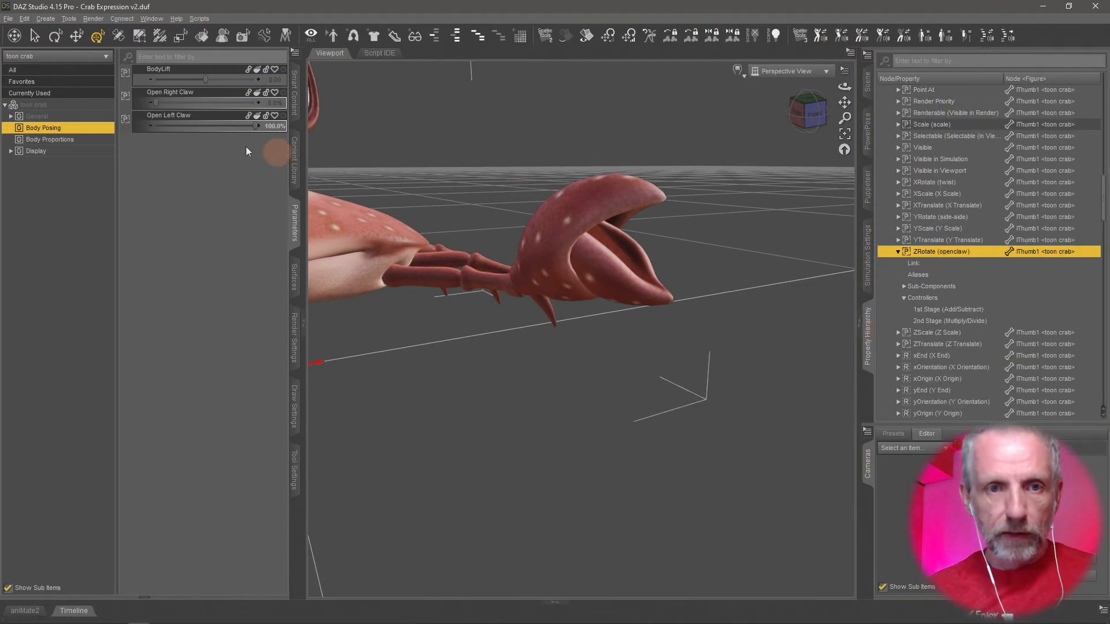
left_click_drag(202, 115, 977, 309)
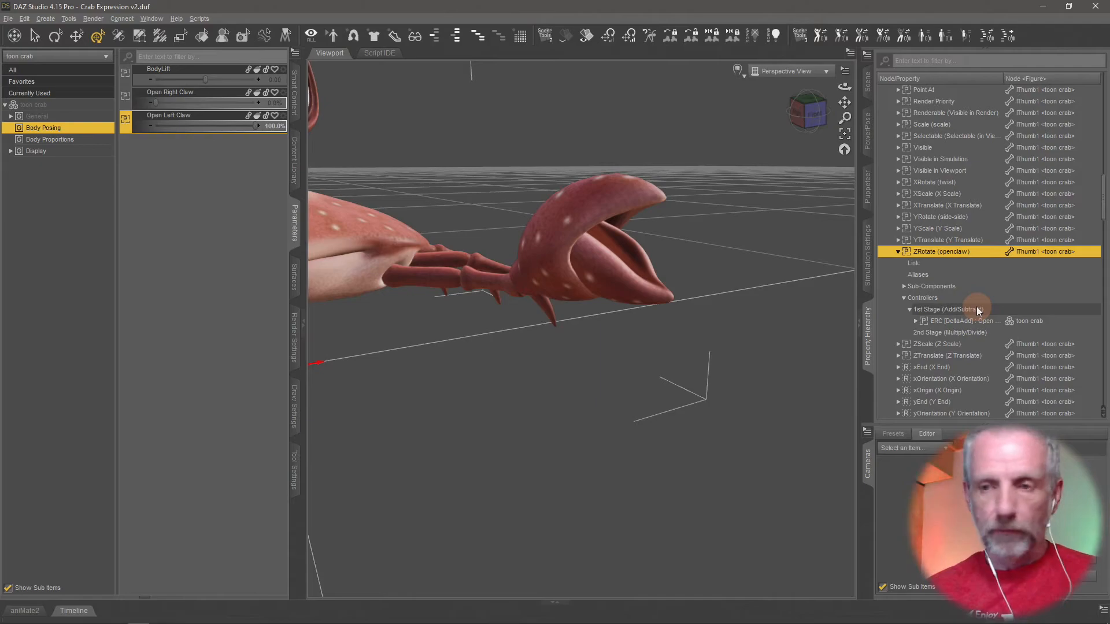
Run ERC Freeze on Open Left Claw, including lThumb1 openclaw at -70 and lHand bend at 30.
right_click(206, 122)
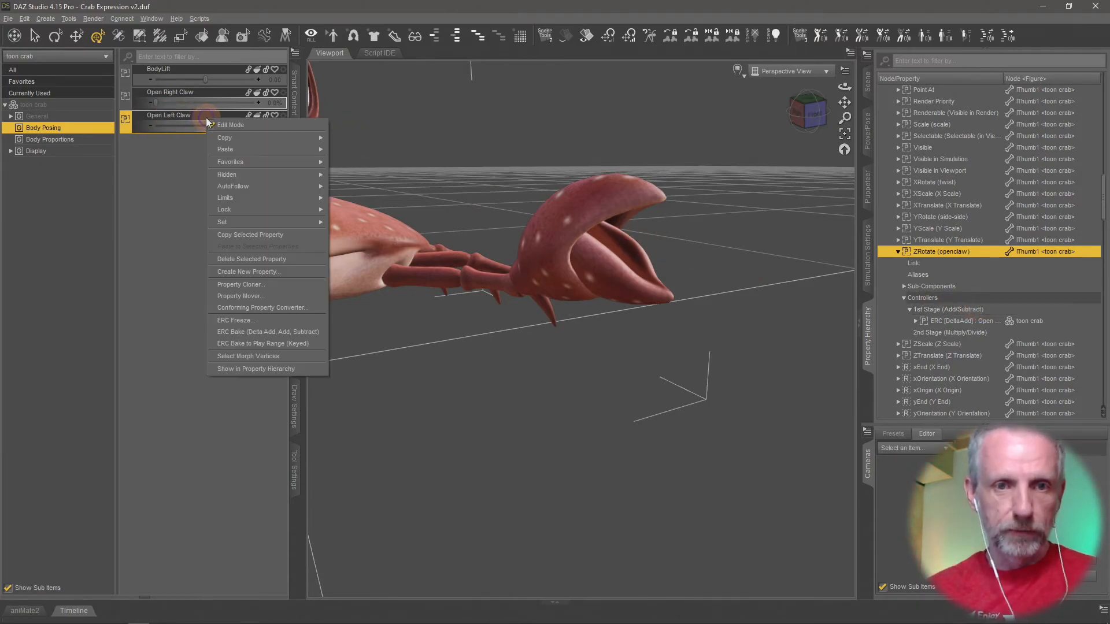
left_click(273, 321)
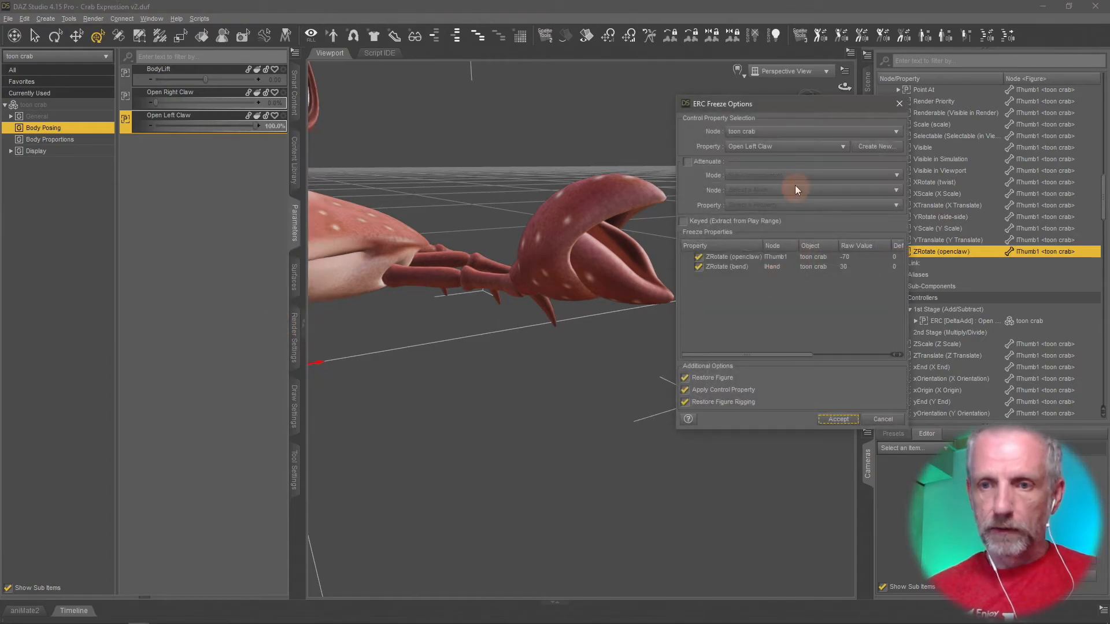
left_click(838, 419)
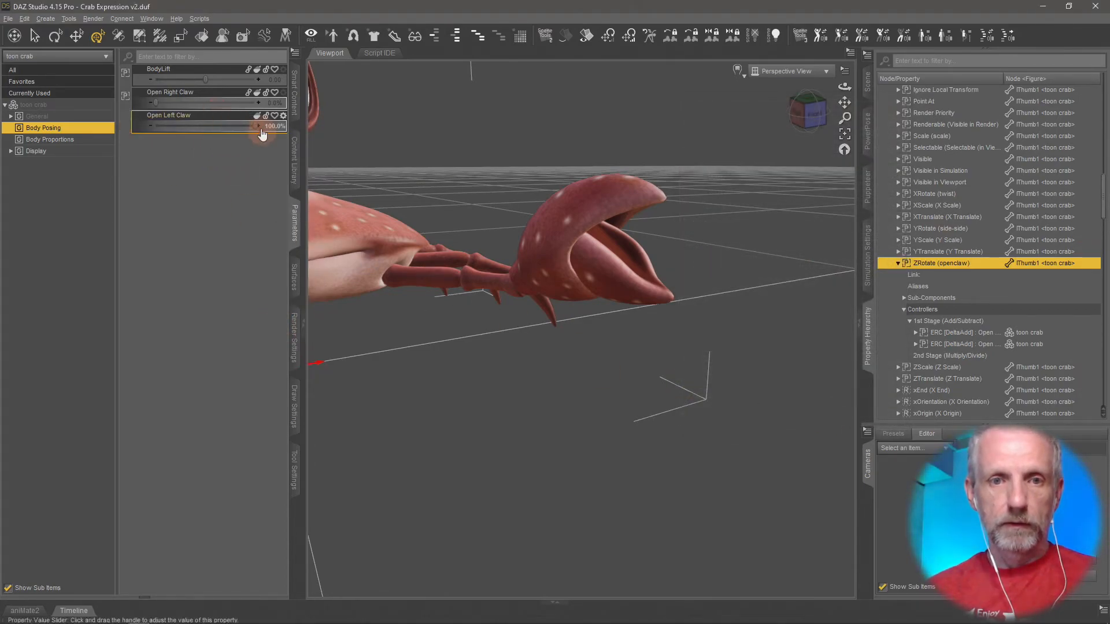
Return the Open Left Claw slider to 0% and turn off Edit Mode for the parameters.
left_click_drag(257, 126, 102, 123)
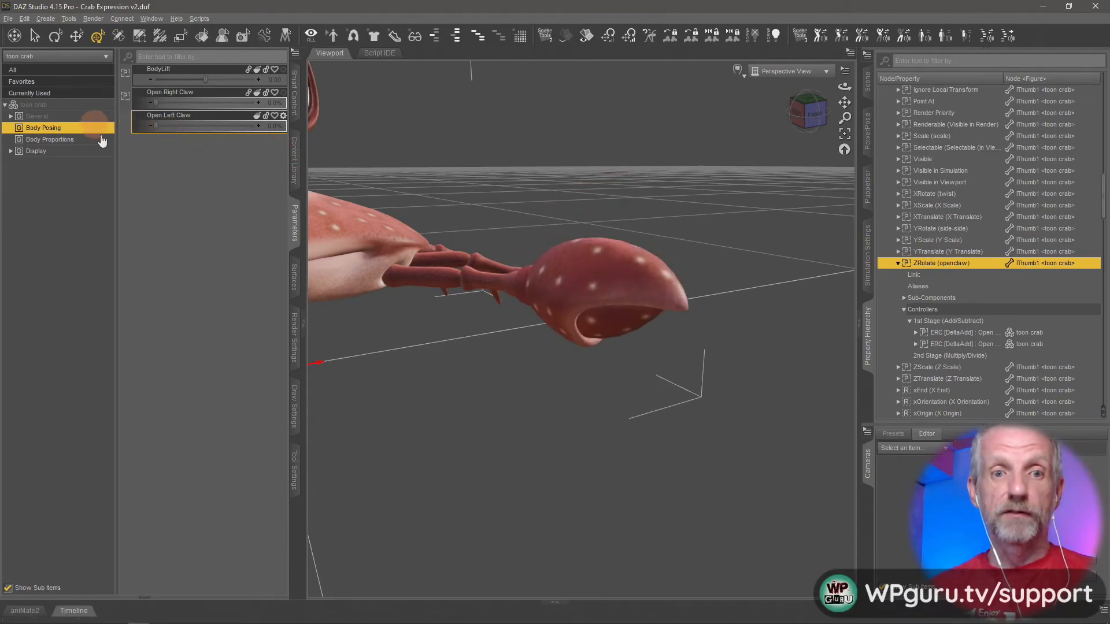
right_click(235, 175)
left_click(265, 182)
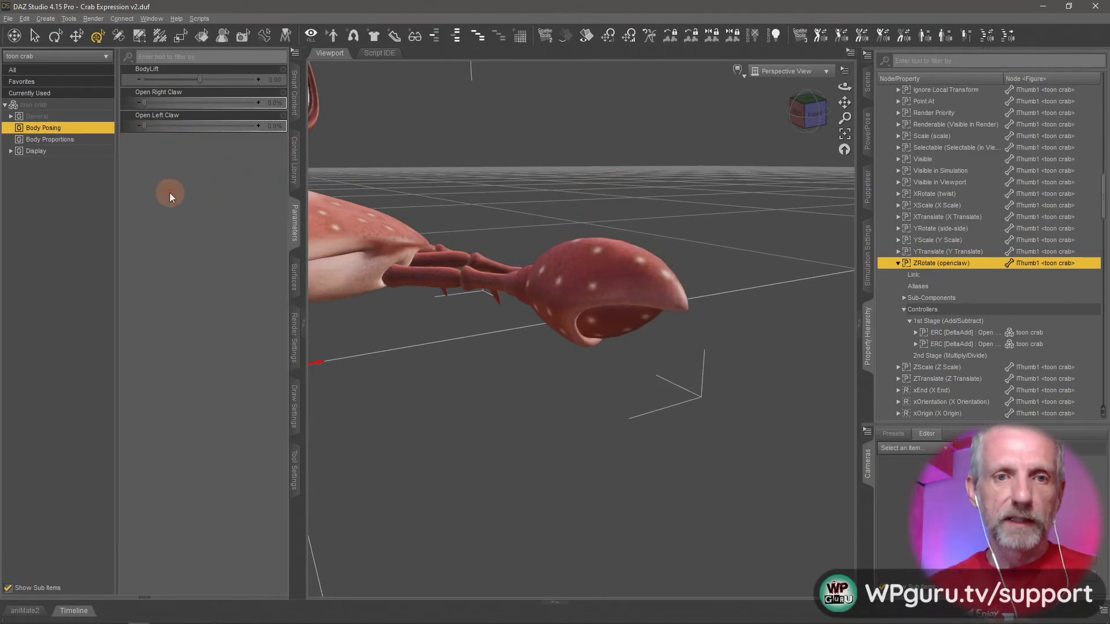
Save the scene under the new name My Crab with Controllers in the Crab Walk folder.
scroll(554, 362, "down", 4)
scroll(553, 361, "down", 5)
middle_click_drag(554, 361, 549, 374)
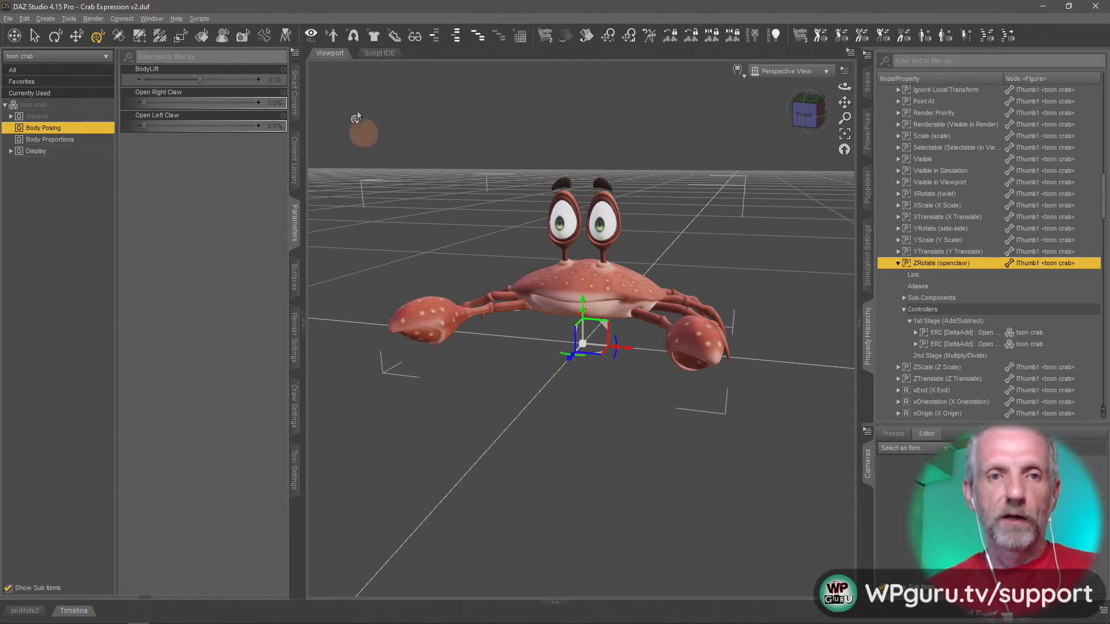
left_click(9, 19)
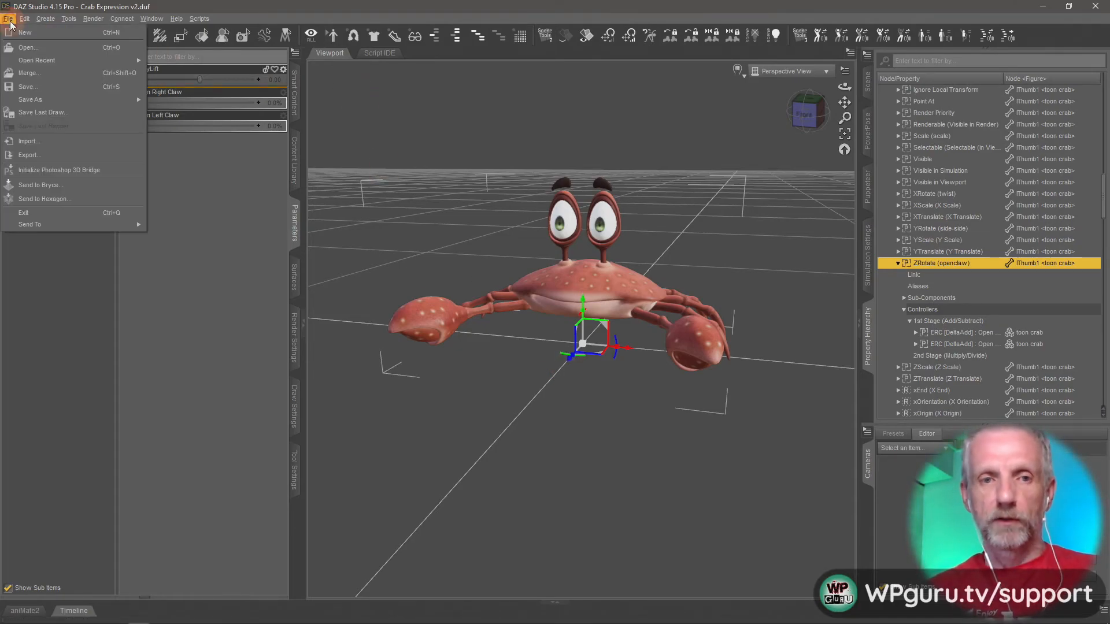
mouse_move(95, 98)
left_click(174, 101)
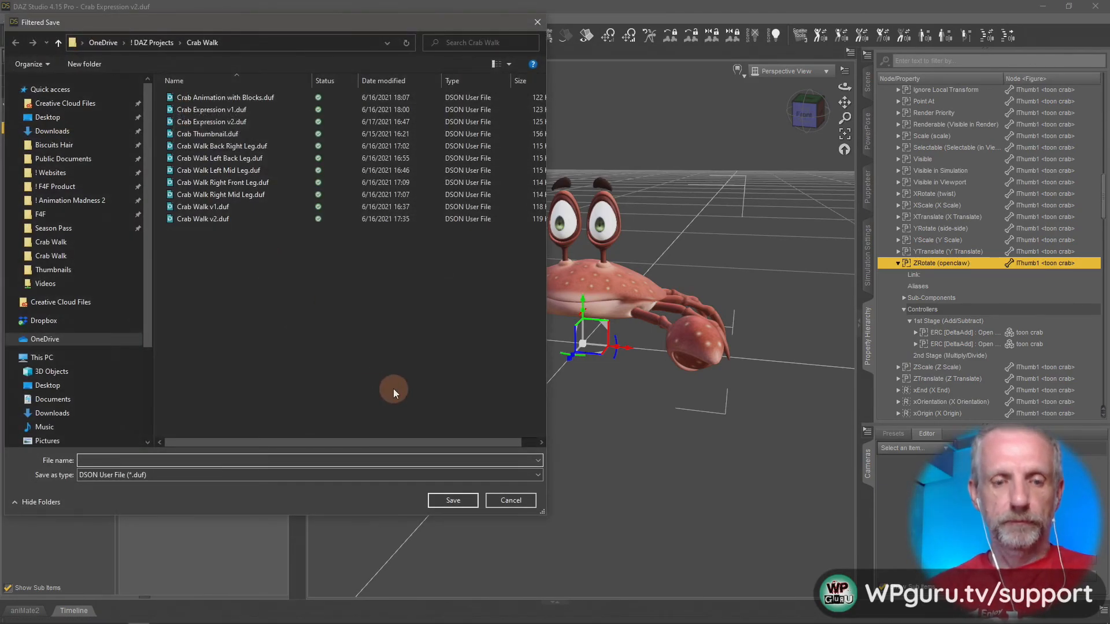
type("Crab")
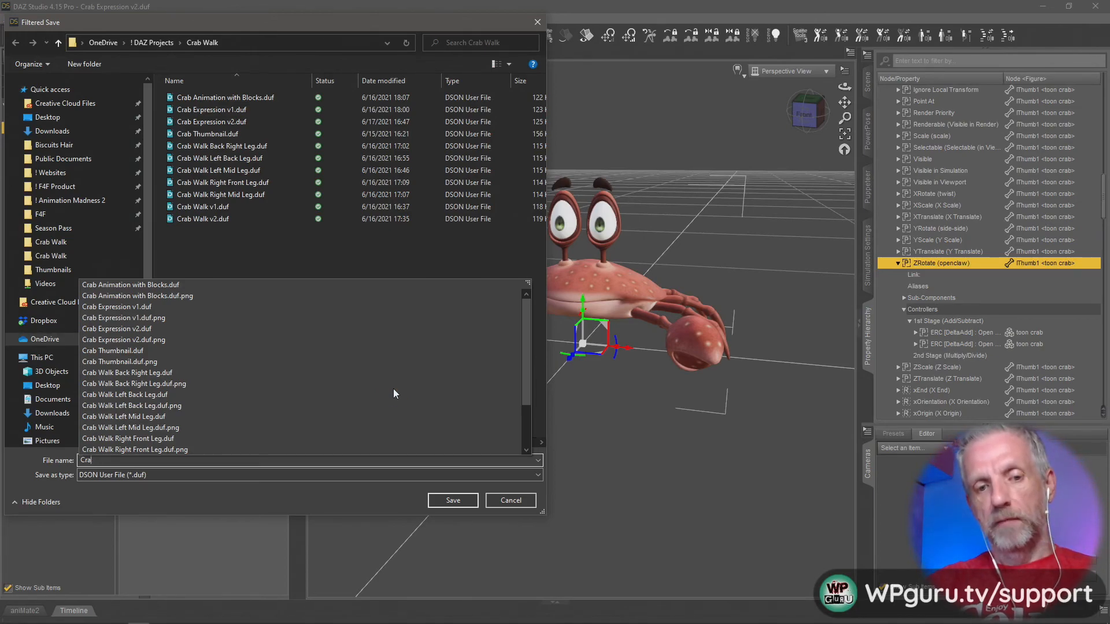
key("BackSpace")
key("BackSpace")
key("BackSpace")
left_click(394, 392)
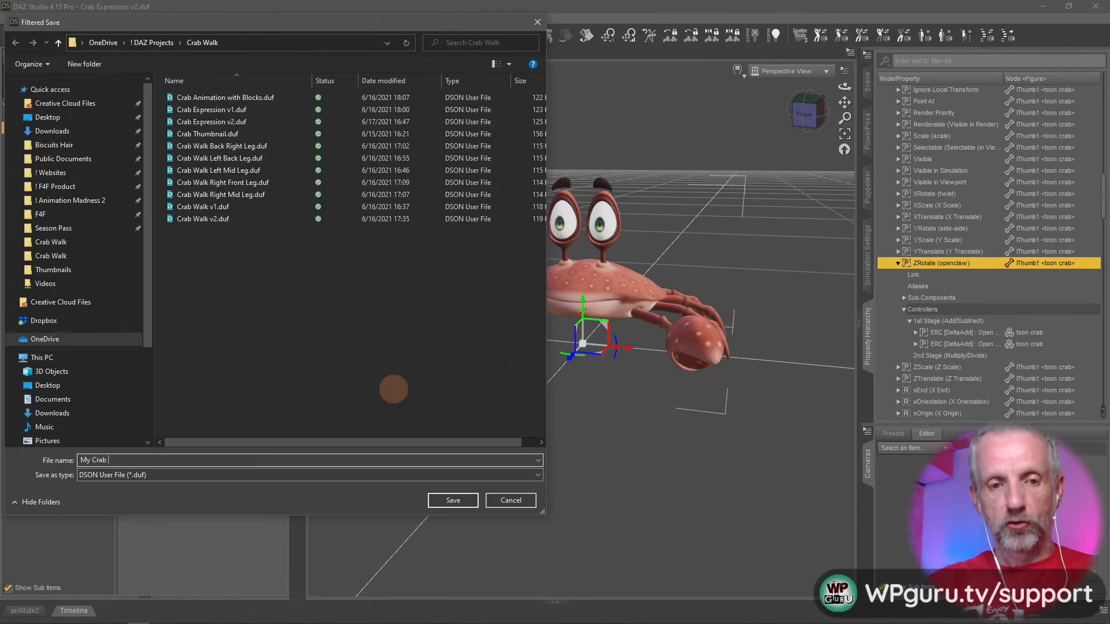
type("My Crab modified")
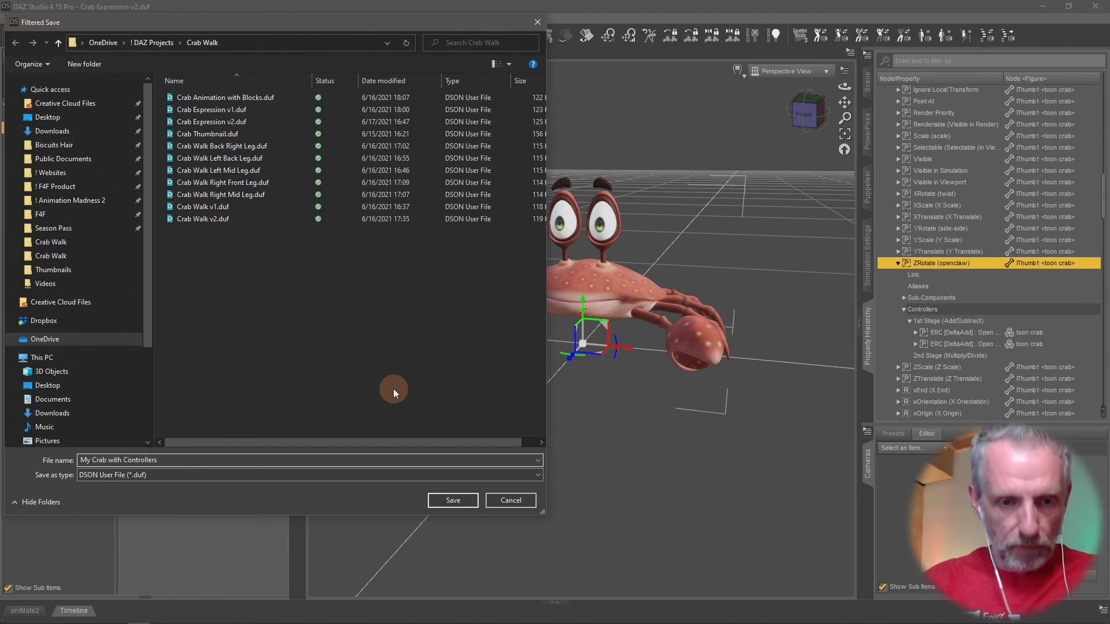
key("Return")
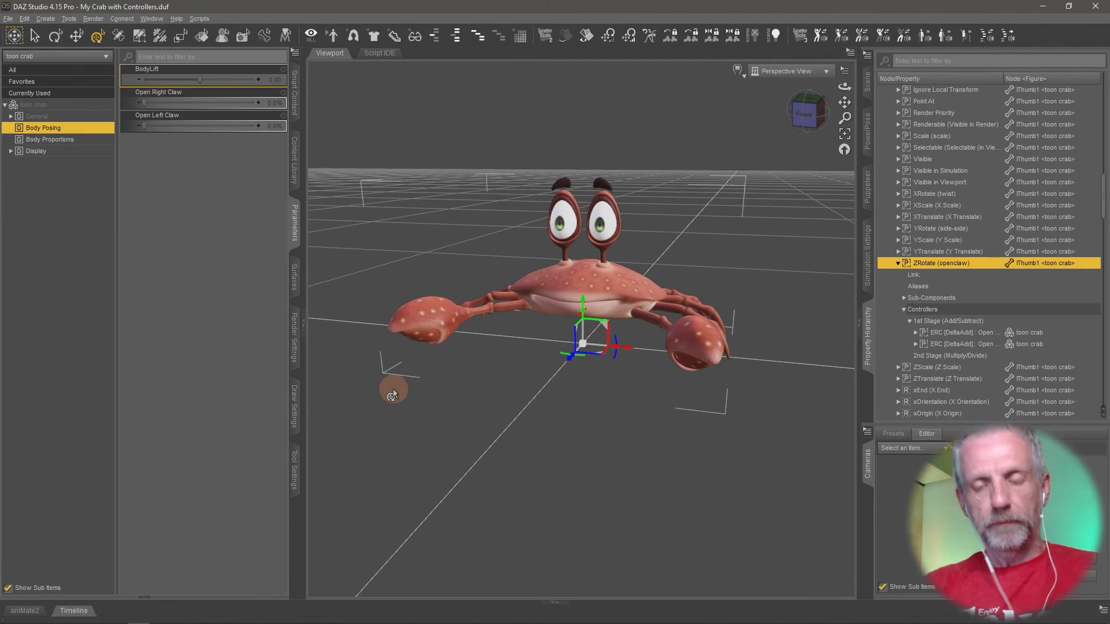
Test the toon crab's Open Right Claw slider by opening and closing the claw while viewing the crab from another angle.
middle_click_drag(627, 411, 626, 409)
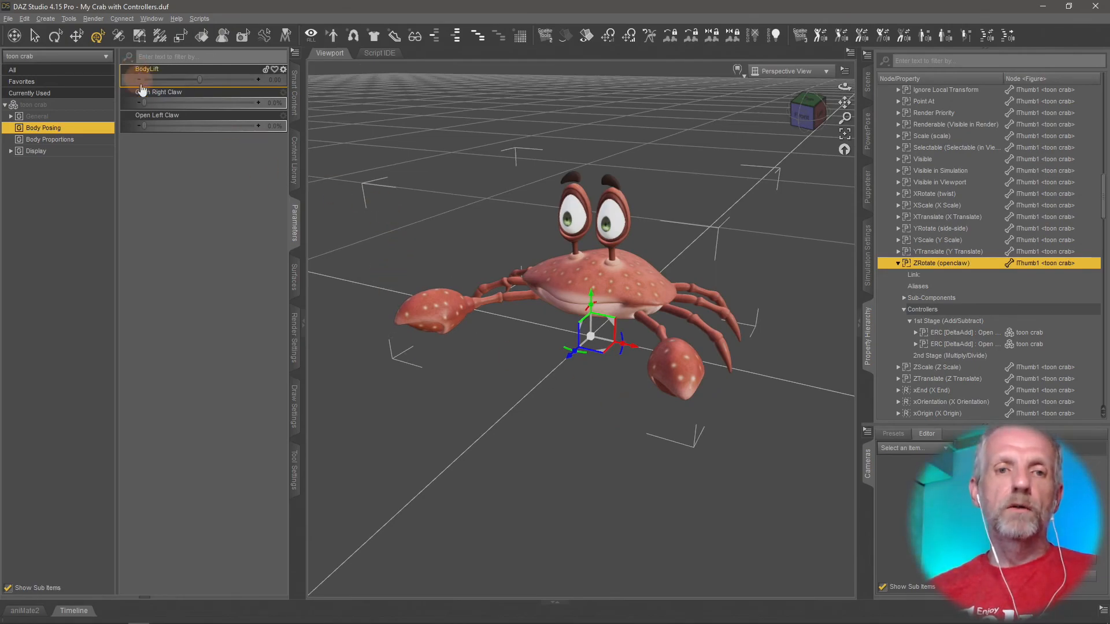
left_click_drag(142, 102, 106, 134)
middle_click_drag(436, 335, 437, 334)
mouse_move(145, 103)
left_mouse_down()
mouse_move(194, 102)
mouse_move(141, 103)
left_mouse_up()
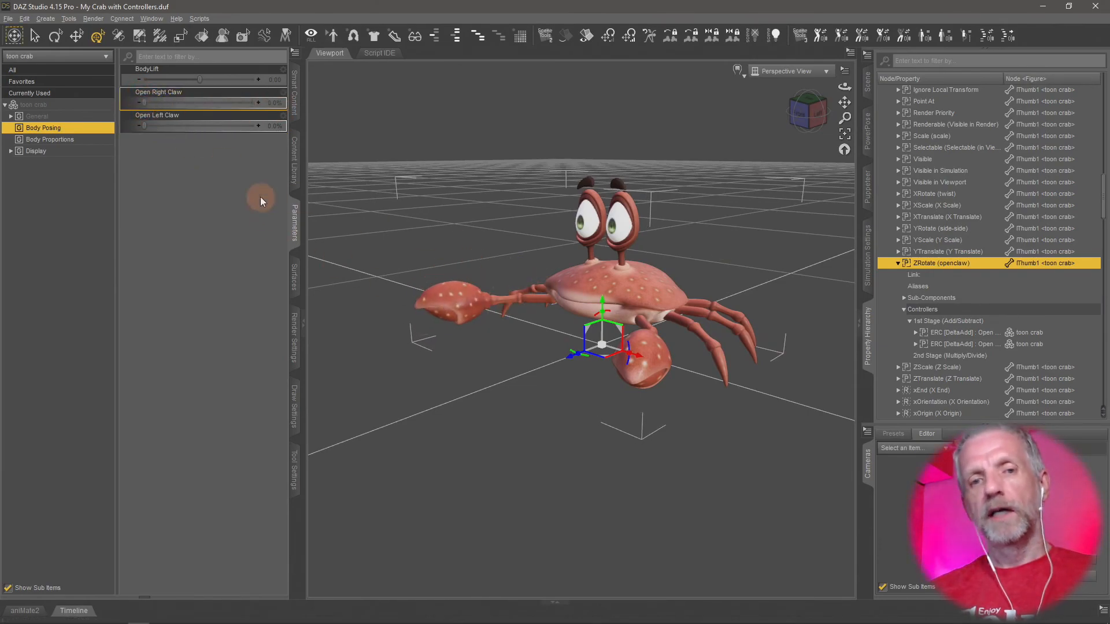
left_click_drag(145, 102, 110, 99)
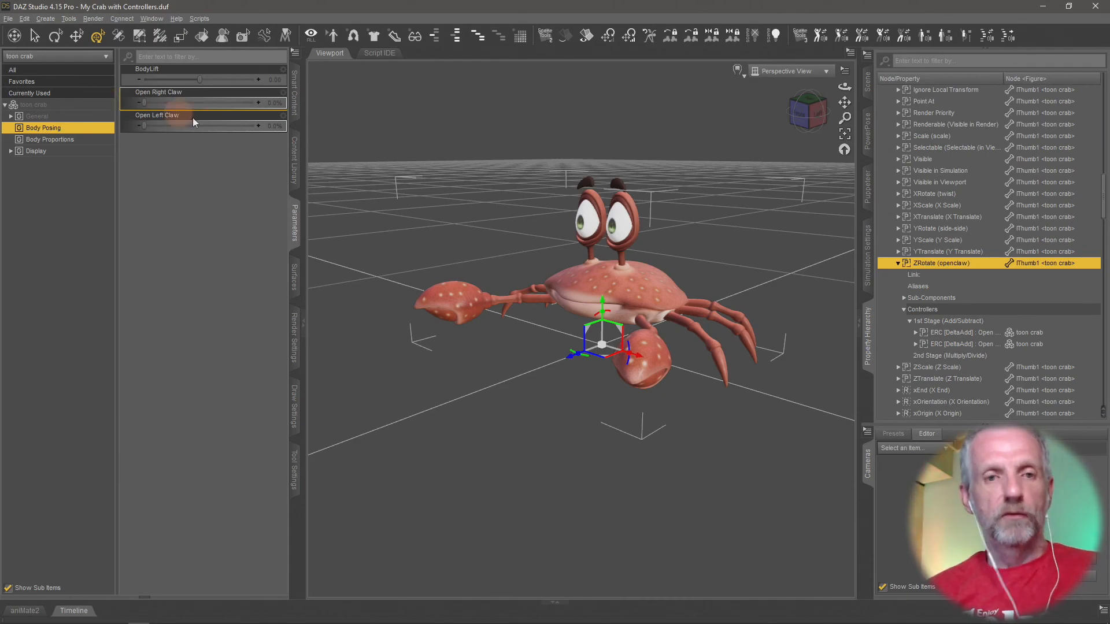
left_click_drag(155, 108, 271, 102)
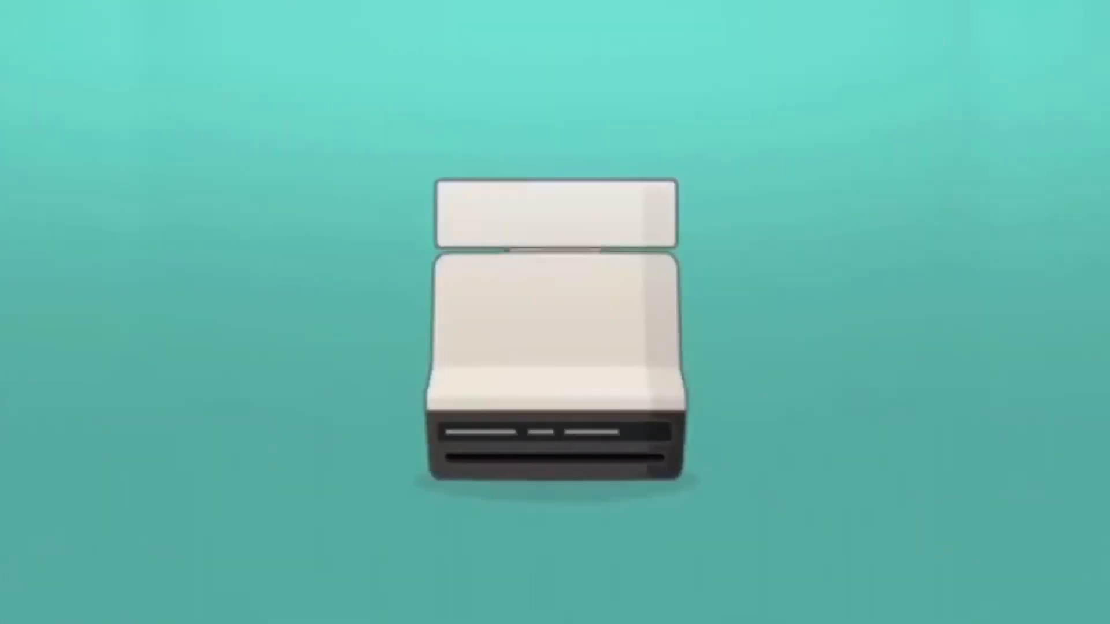